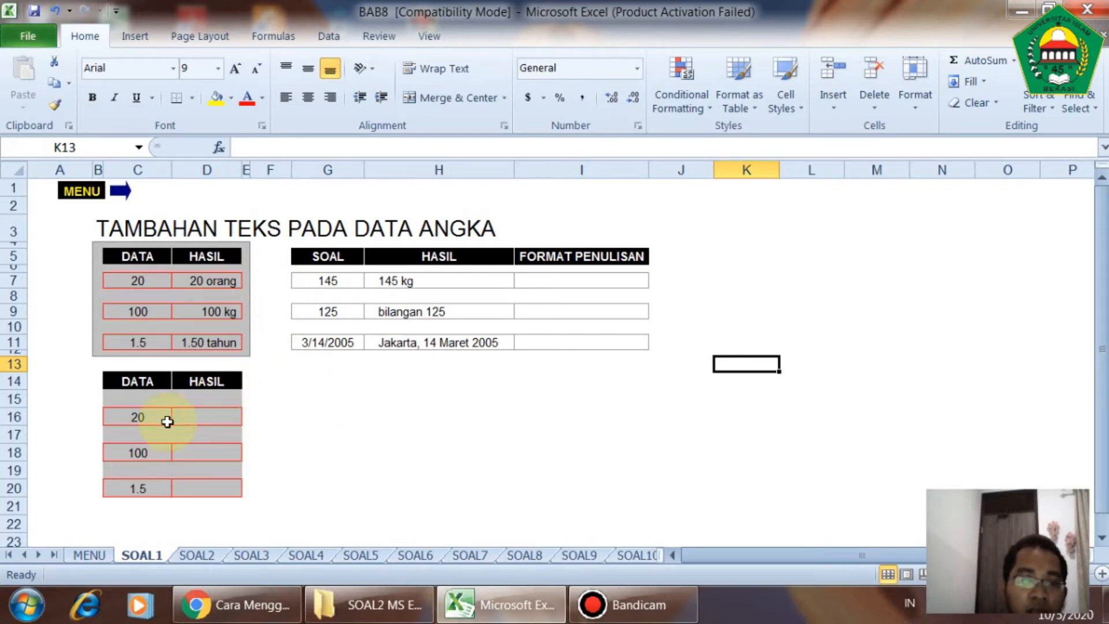
Step: Enter the formula =C16 in result cell D16 and select that cell again
left_click(199, 417)
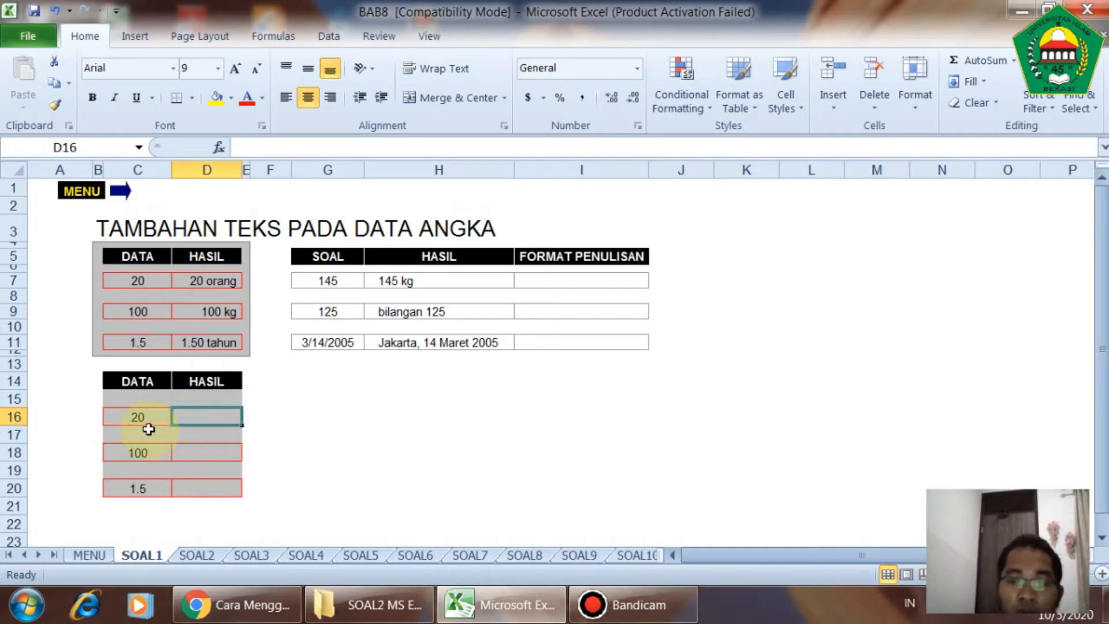
type("=")
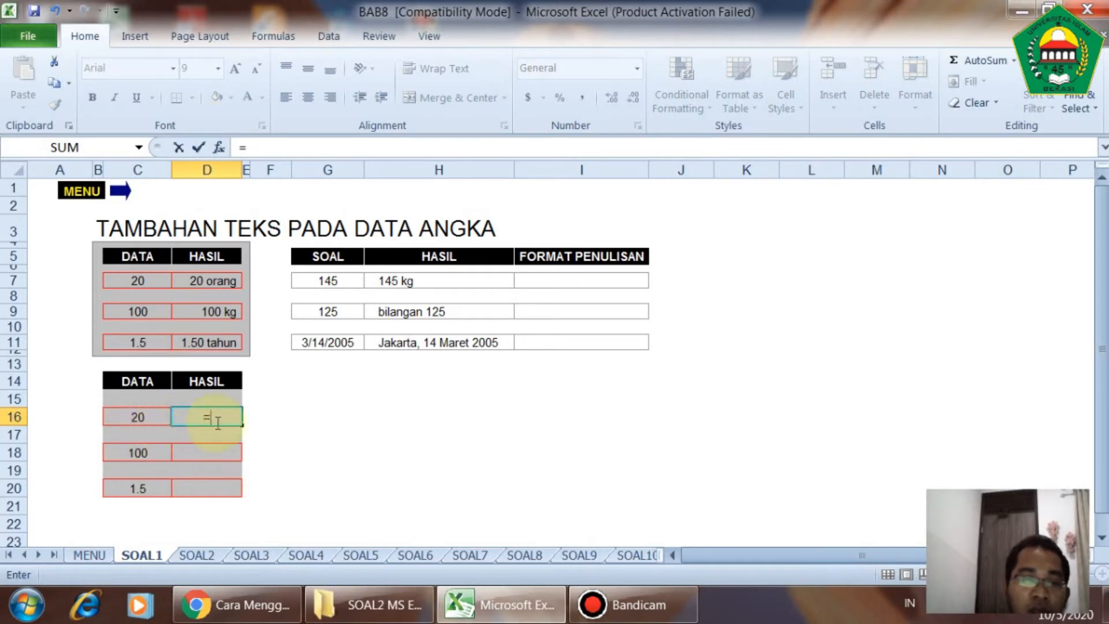
left_click(132, 423)
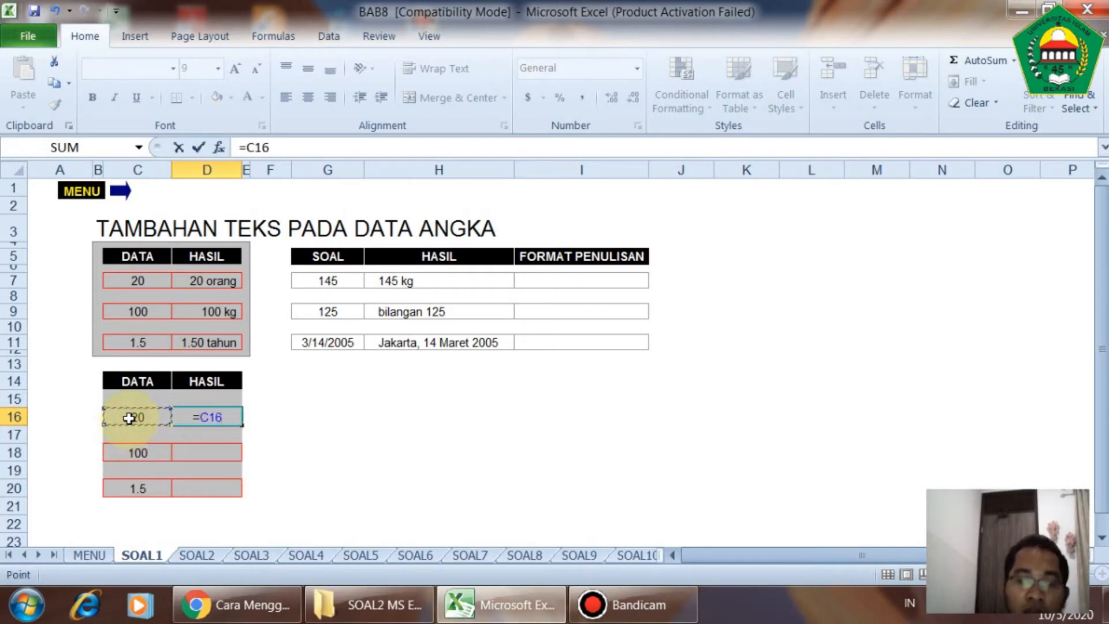
key("Return")
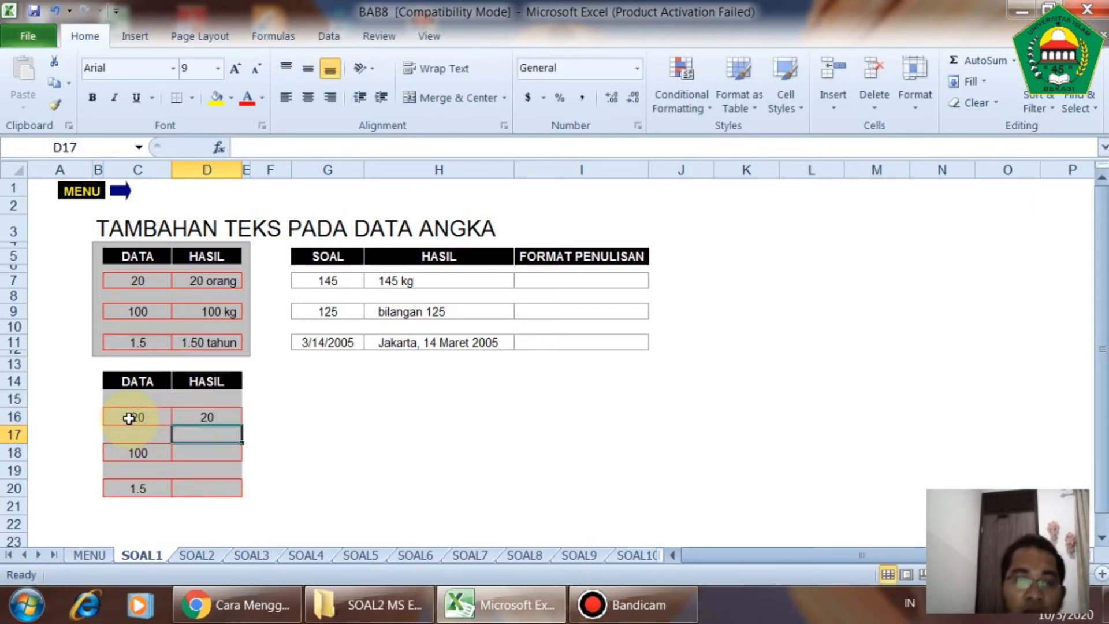
left_click(205, 415)
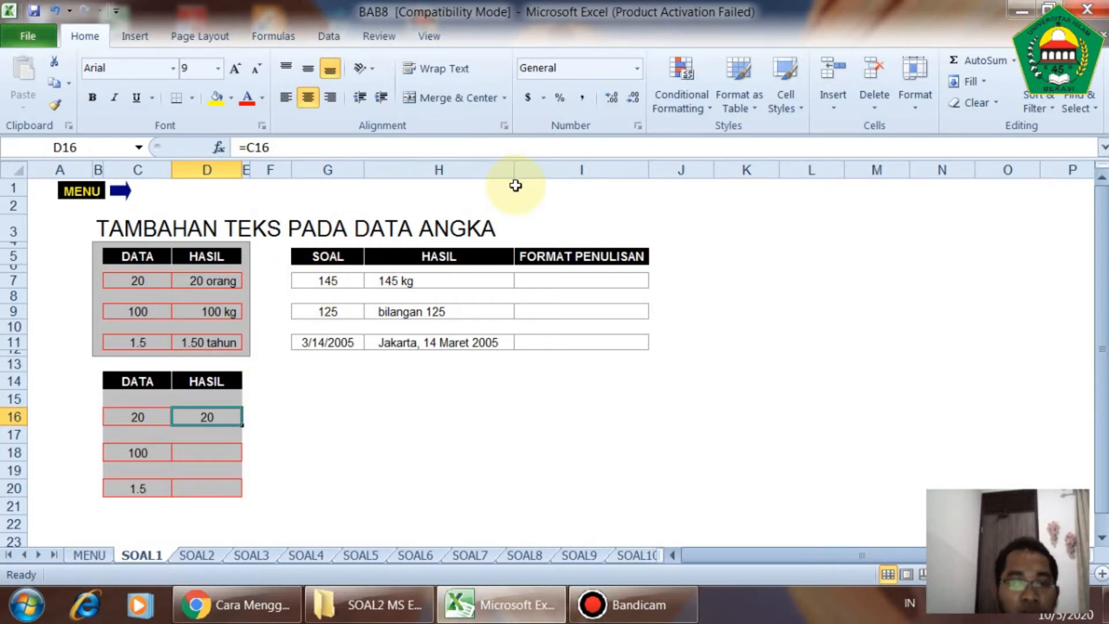
key("ctrl+1")
left_click(1006, 133)
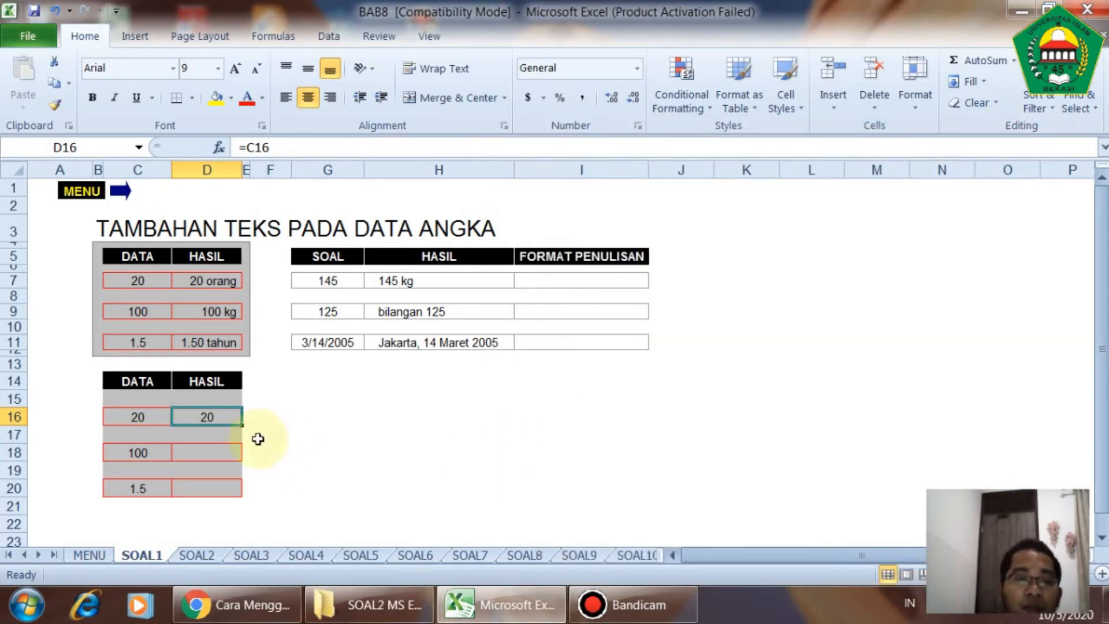
right_click(224, 421)
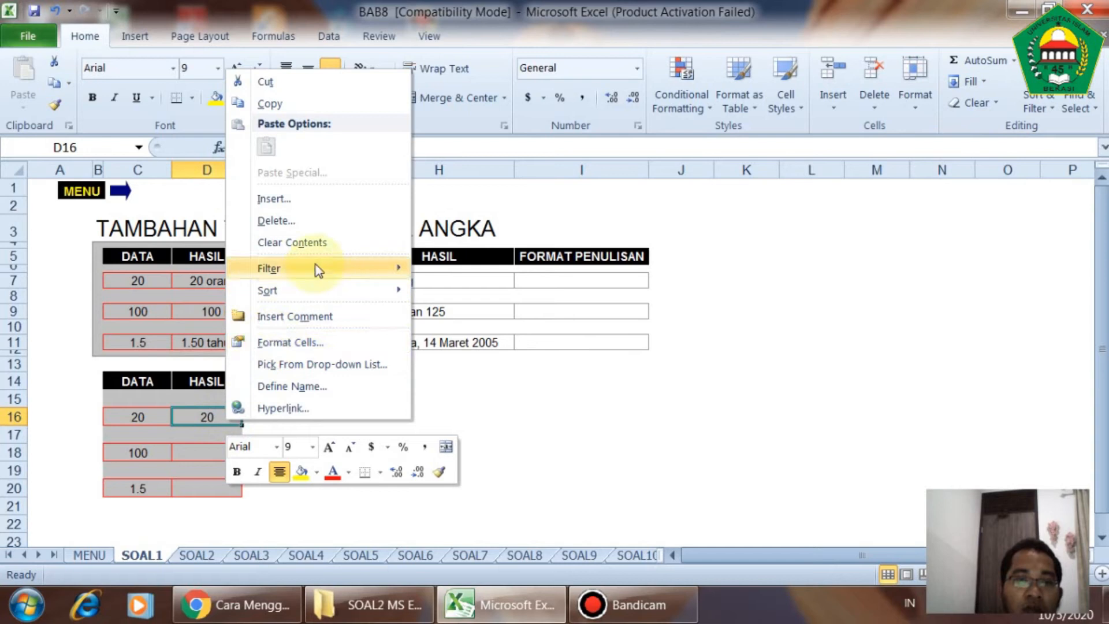
left_click(312, 341)
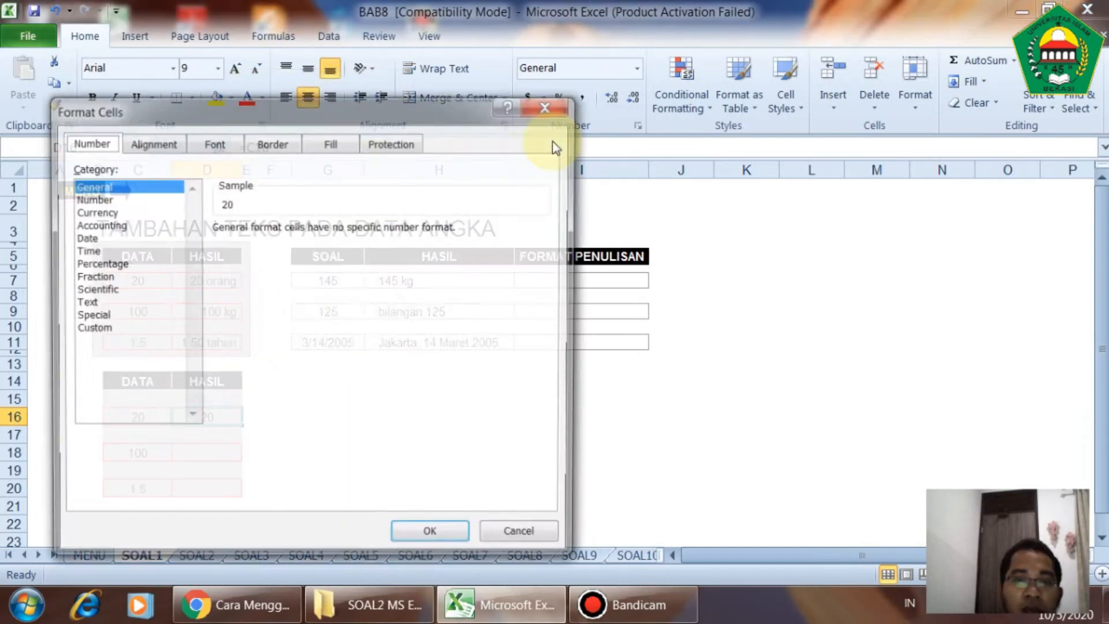
left_click(563, 107)
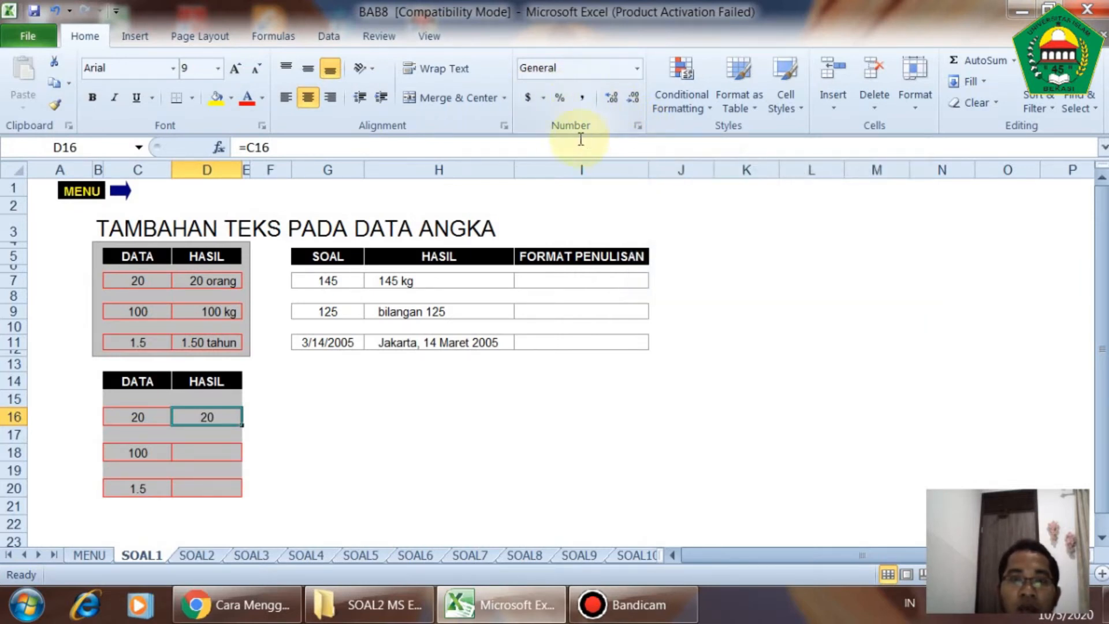
left_click(642, 126)
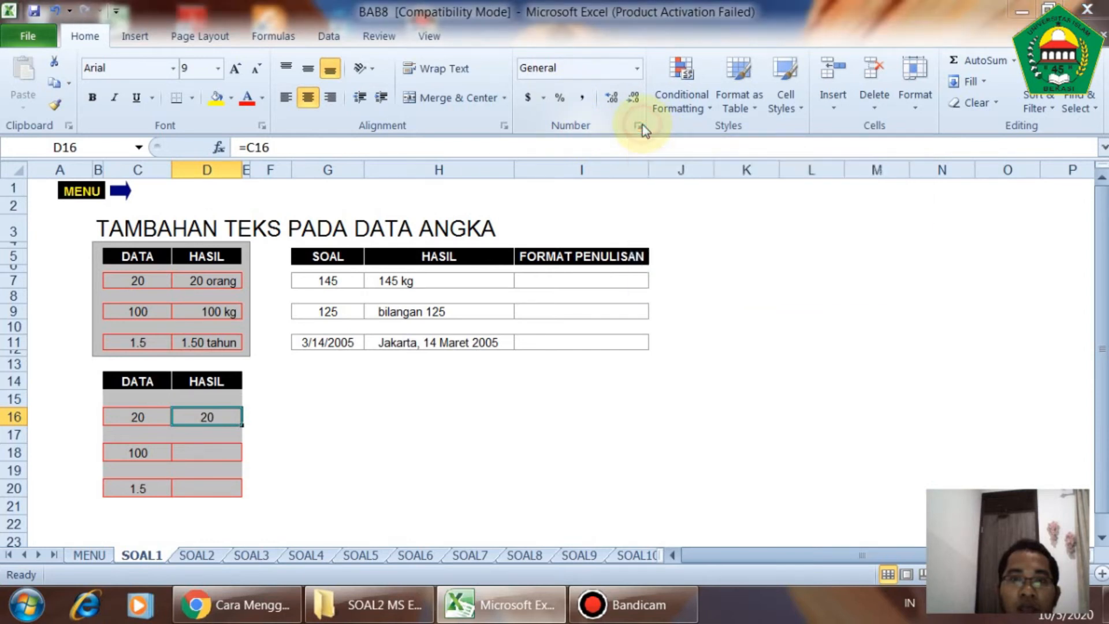
left_click(1002, 132)
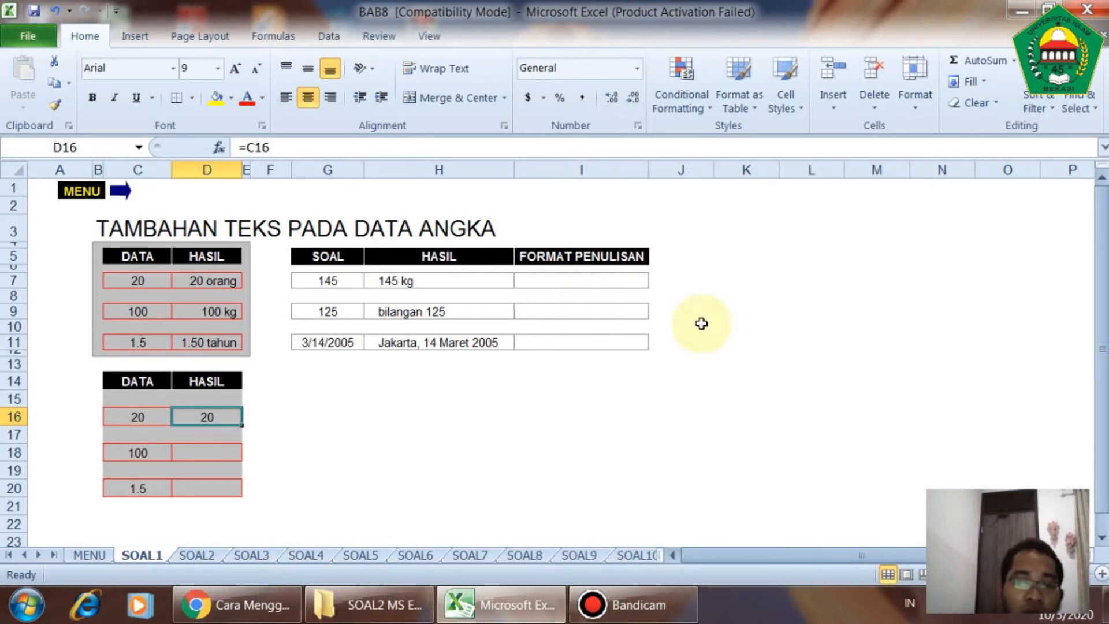
Step: Apply the custom number format 0 "orang" to cell D16
key("ctrl+1")
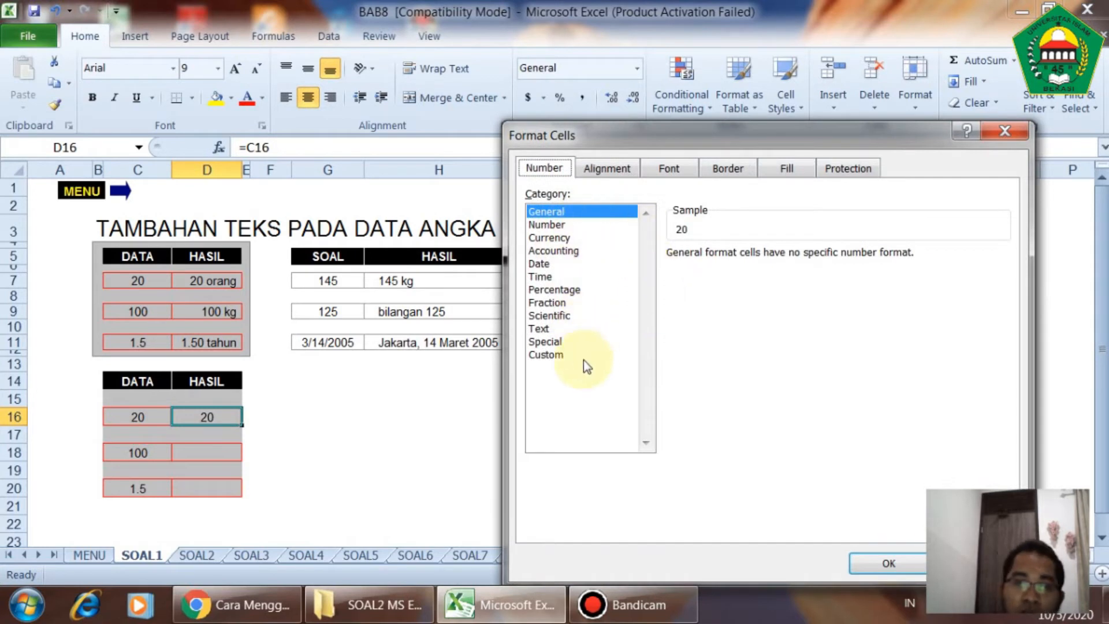
left_click(552, 355)
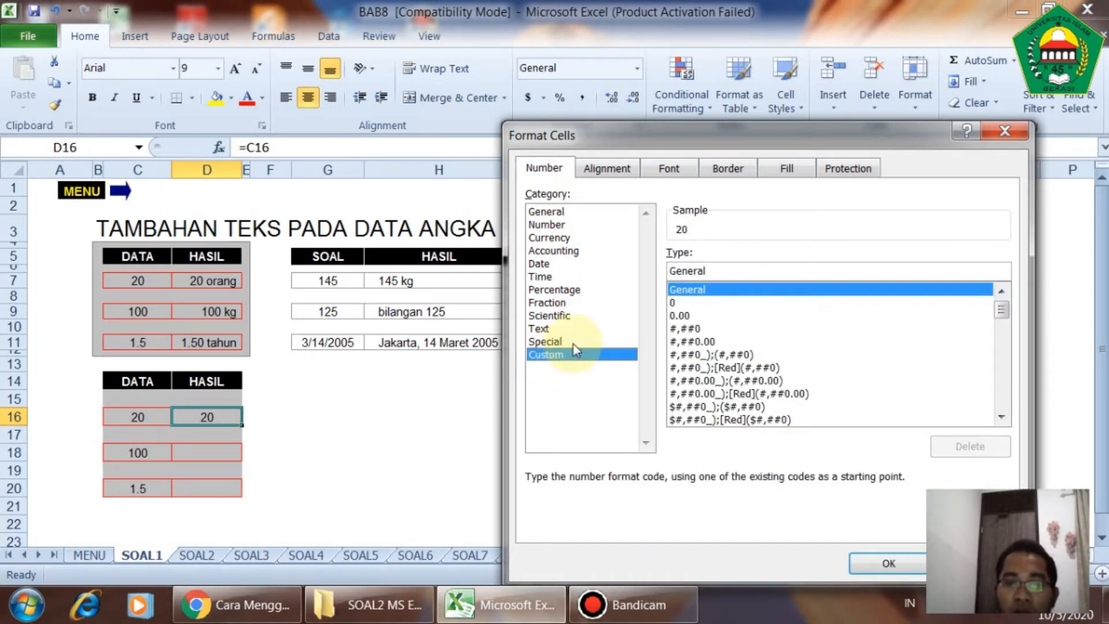
left_click(673, 304)
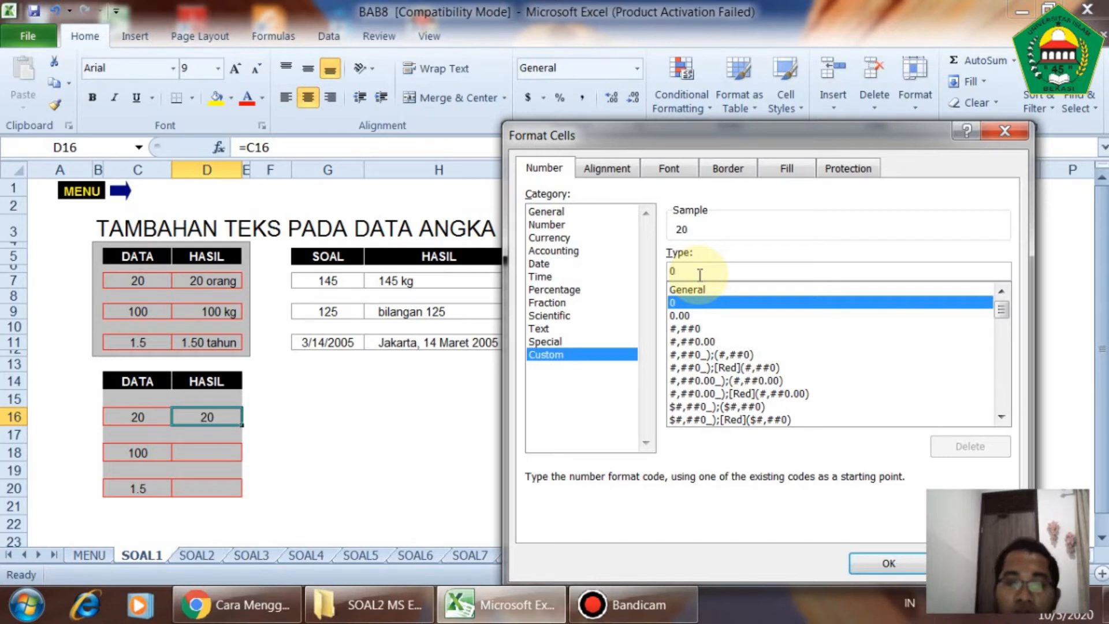
type("\"oran")
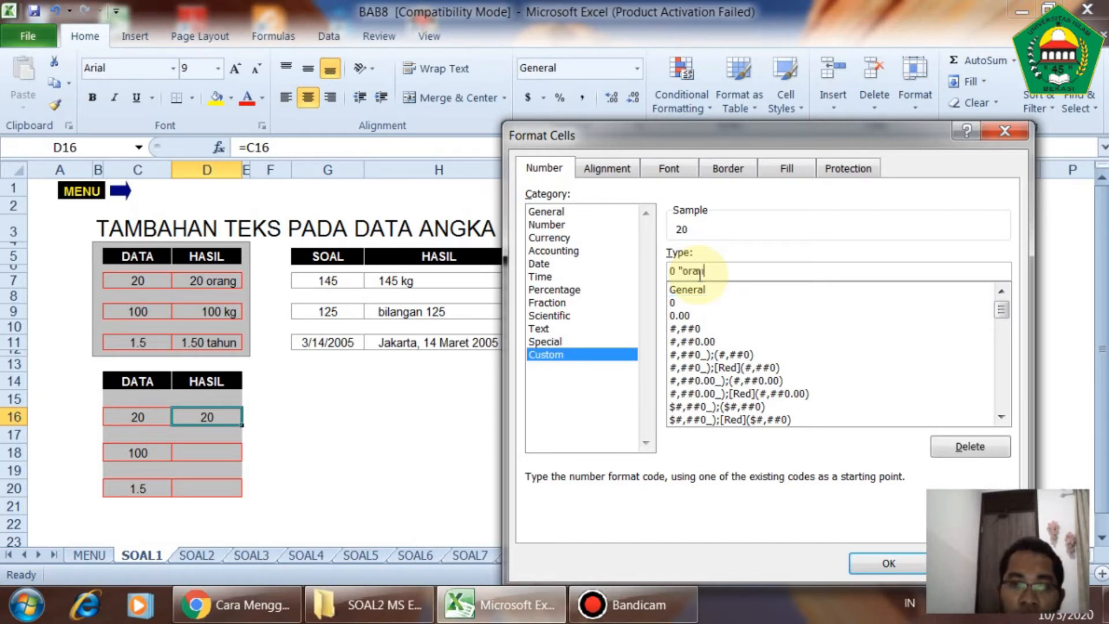
type("g\"")
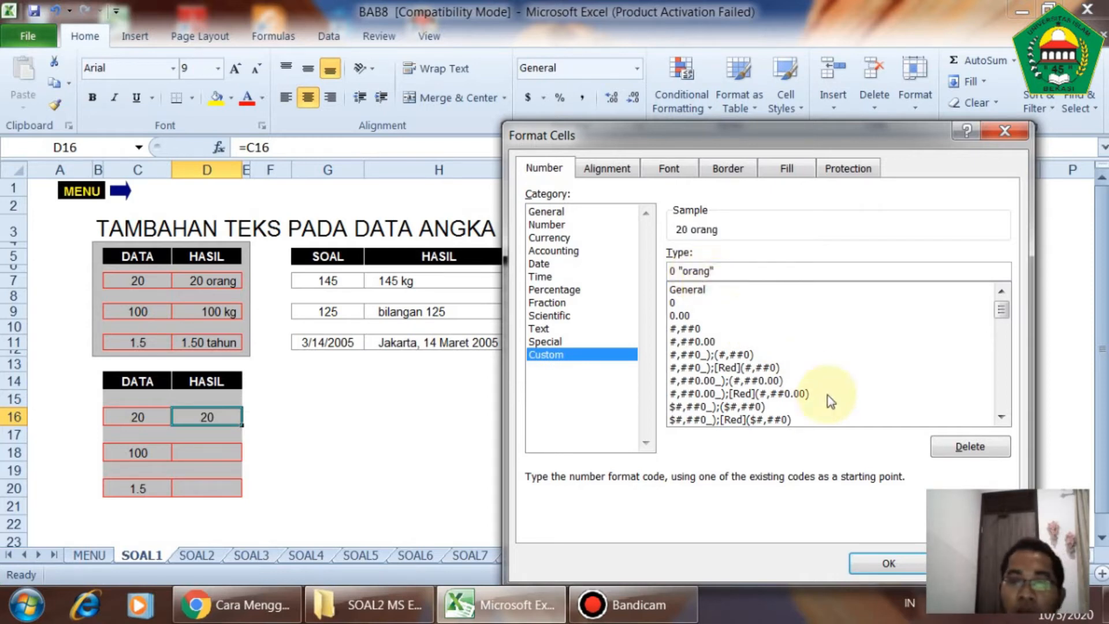
left_click(880, 572)
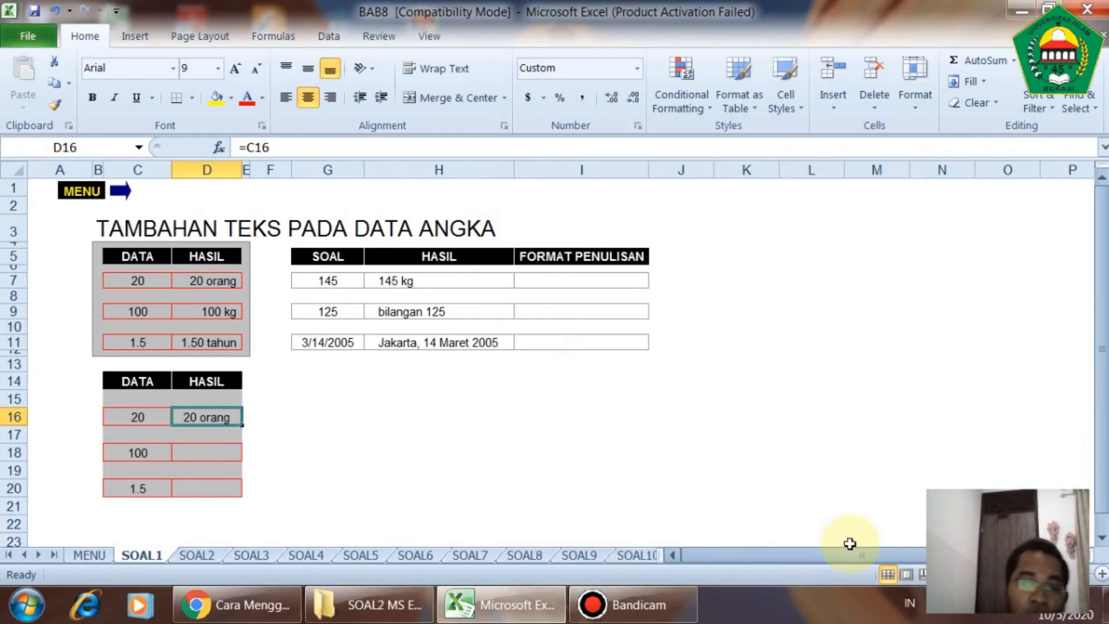
Step: Enter the test formula =C16*D16 in cell G16 to calculate with the formatted result
left_click(302, 451)
left_click(322, 402)
left_click(341, 417)
type("=")
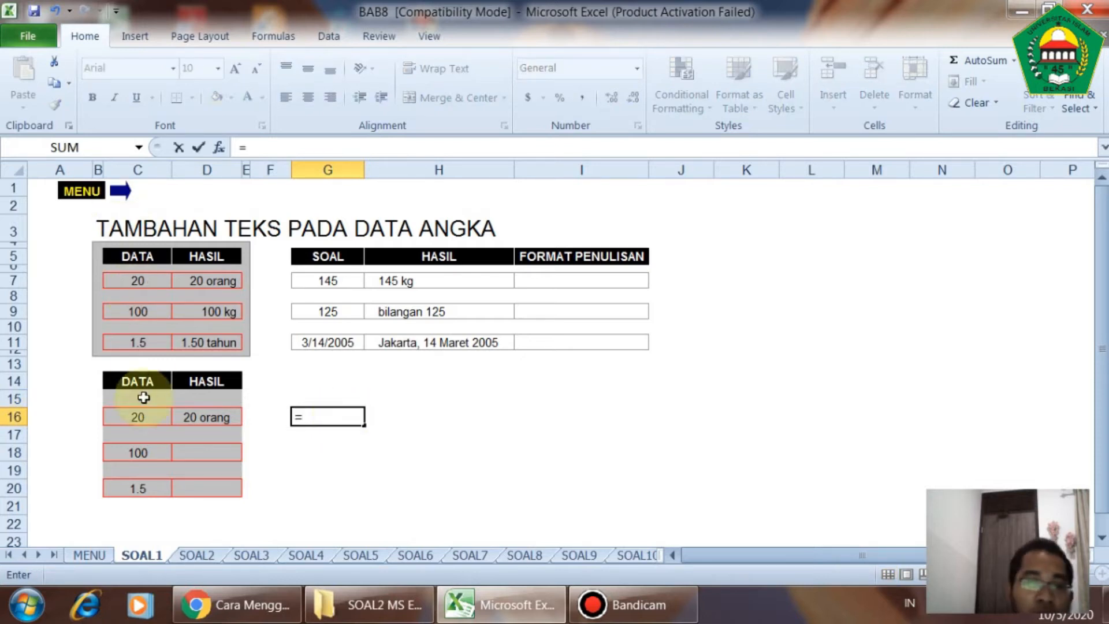
left_click(143, 418)
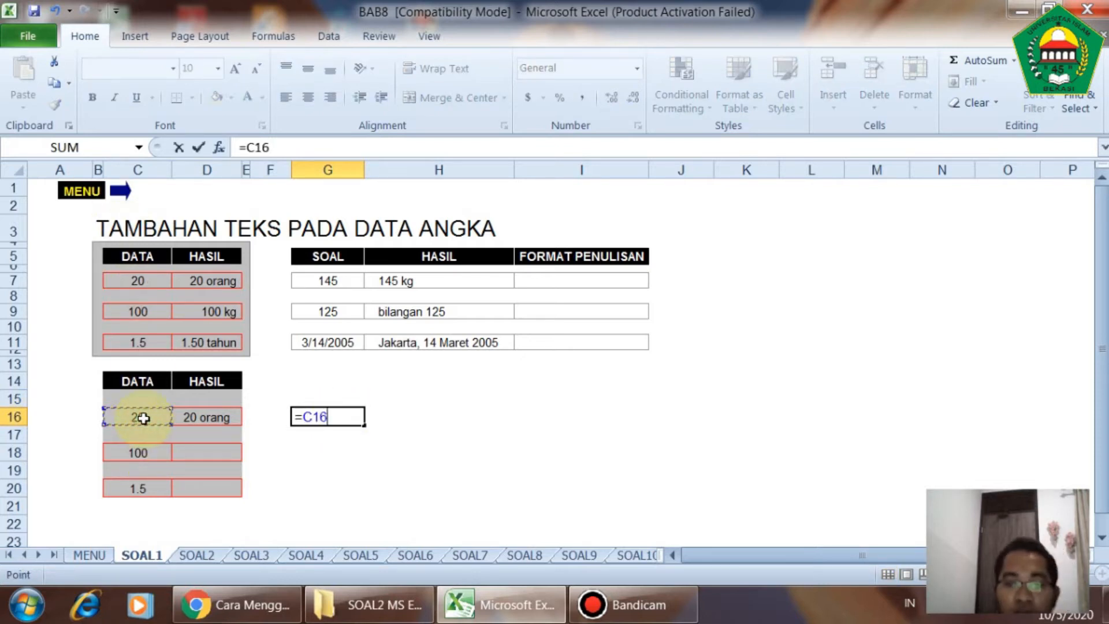
type("*")
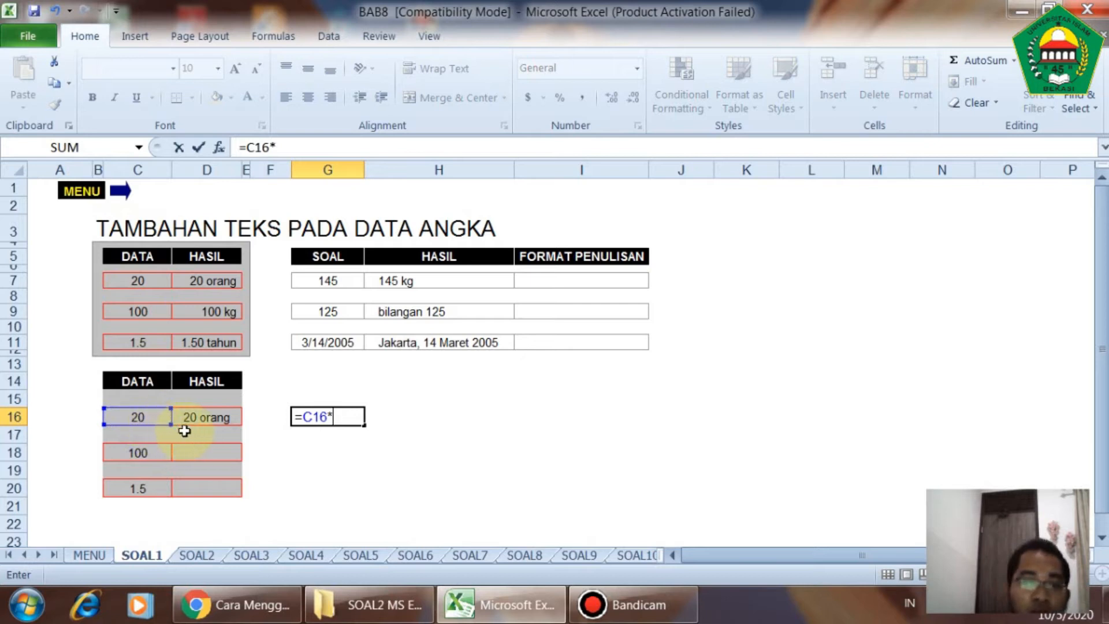
left_click(223, 414)
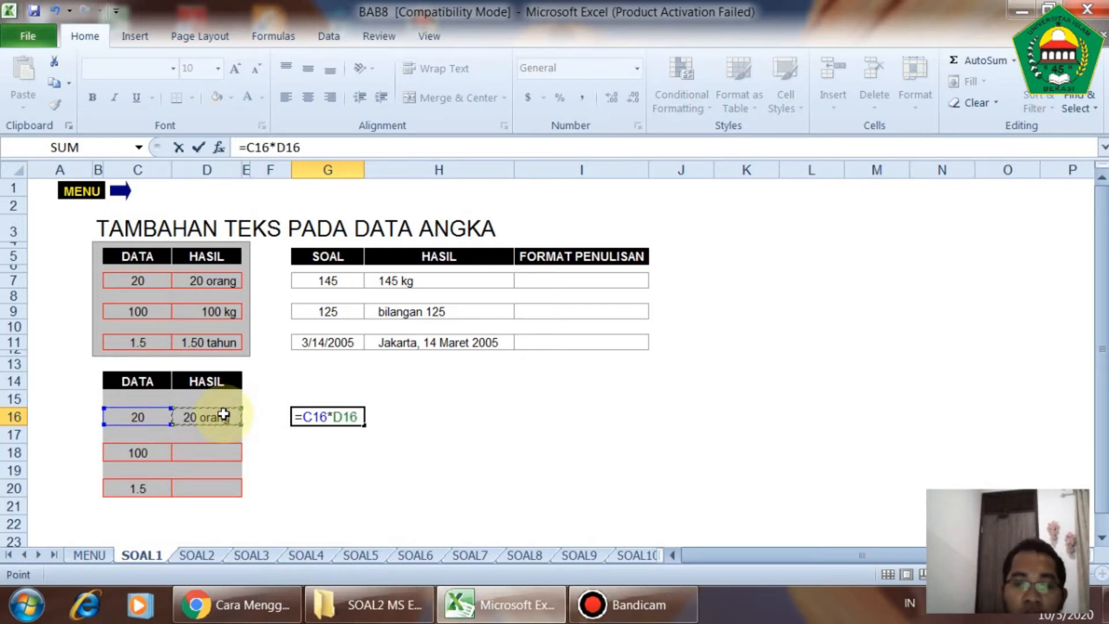
key("Return")
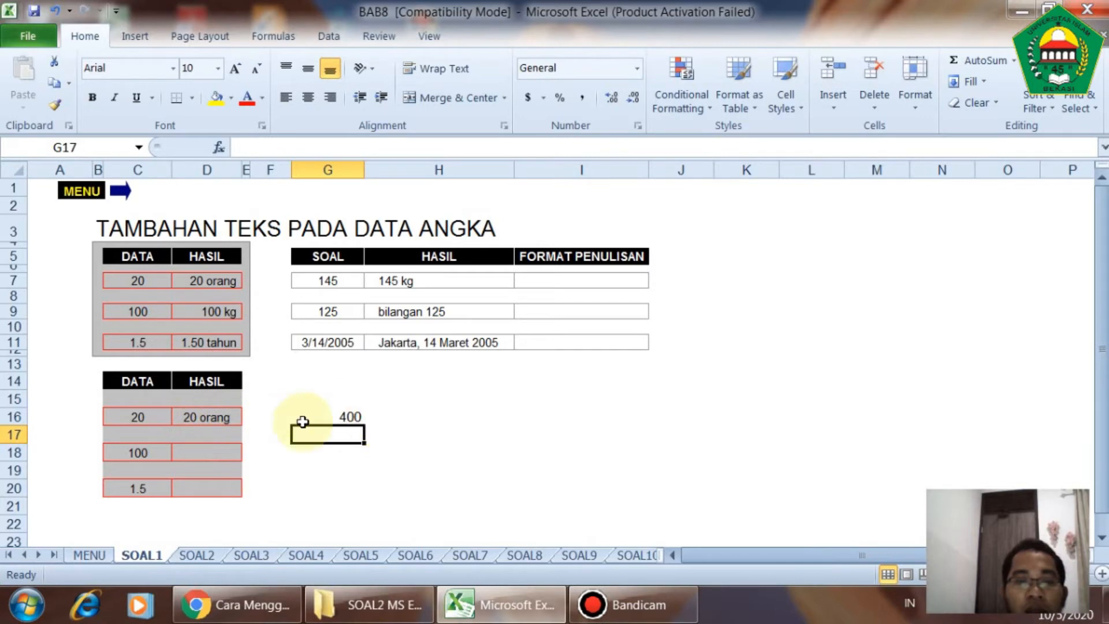
Step: Clear the test multiplication from cell G16 and leave the cell empty
left_click(336, 413)
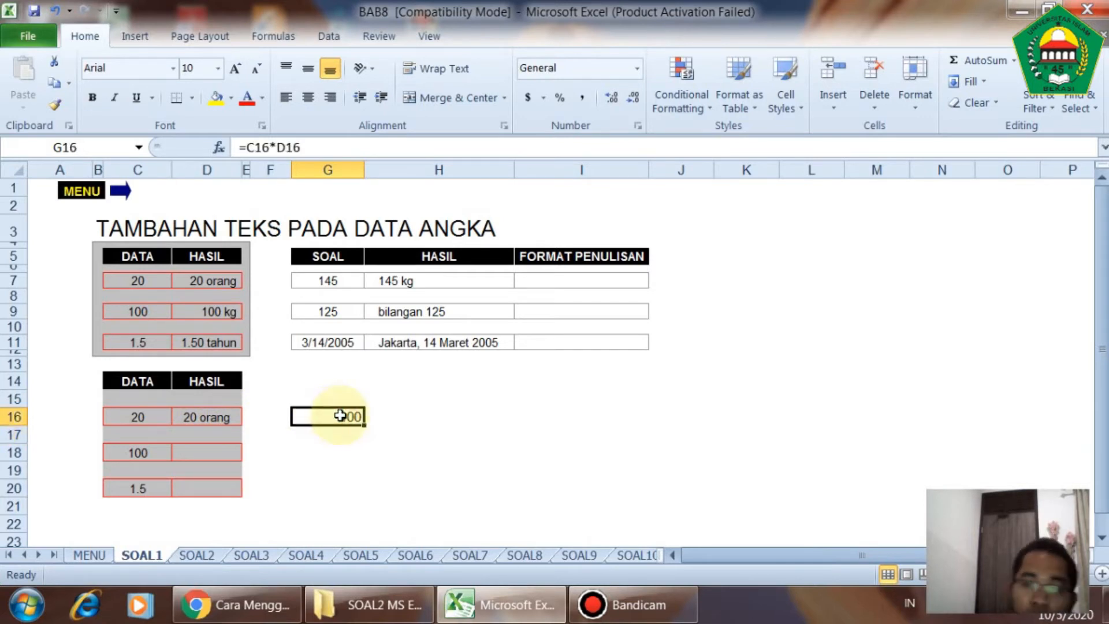
key("Delete")
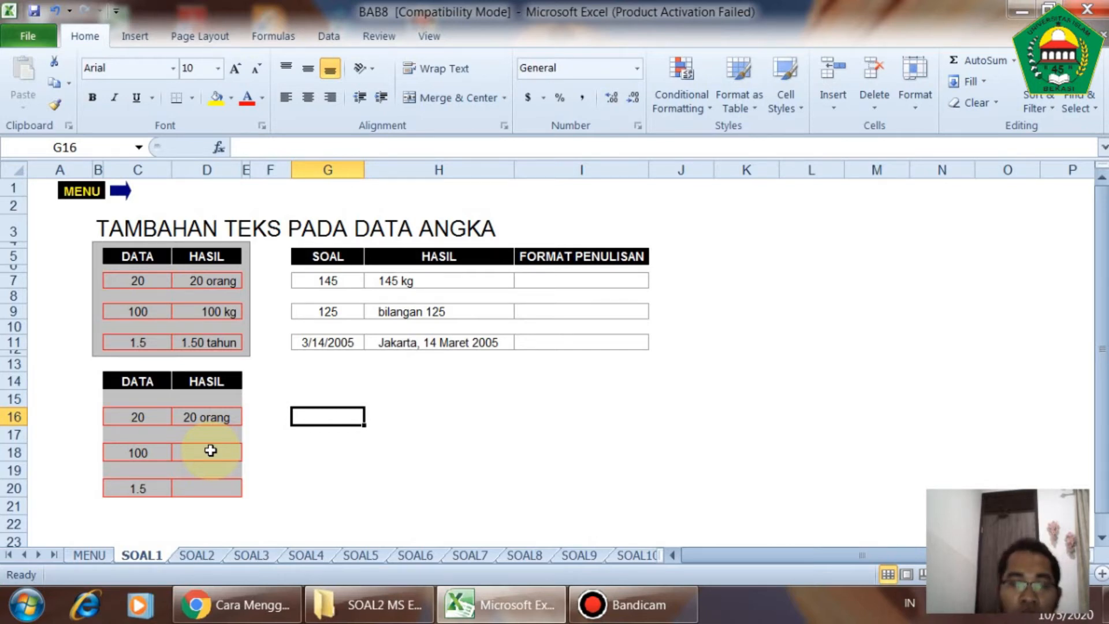
type("=")
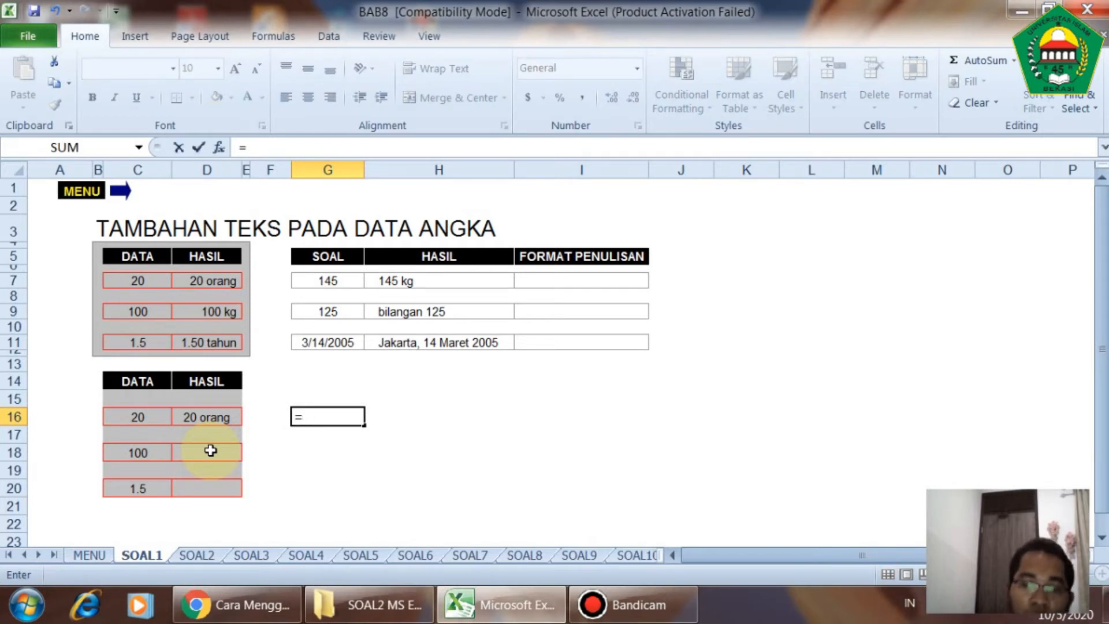
key("Escape")
Step: Enter the formula =C18 in result cell D18
left_click(210, 450)
type("=")
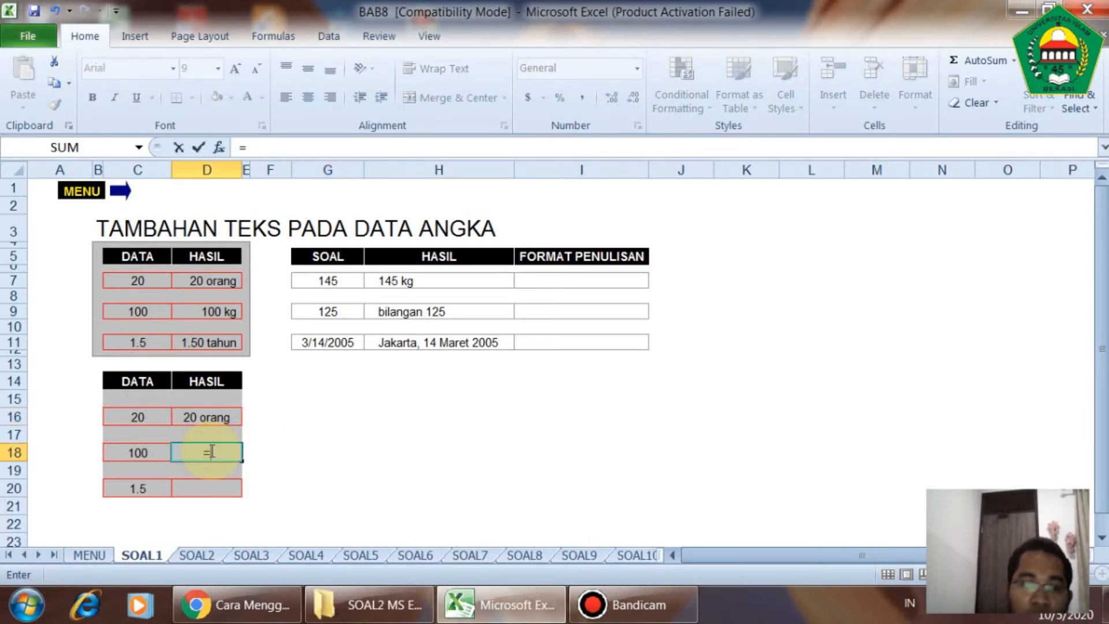
left_click(123, 453)
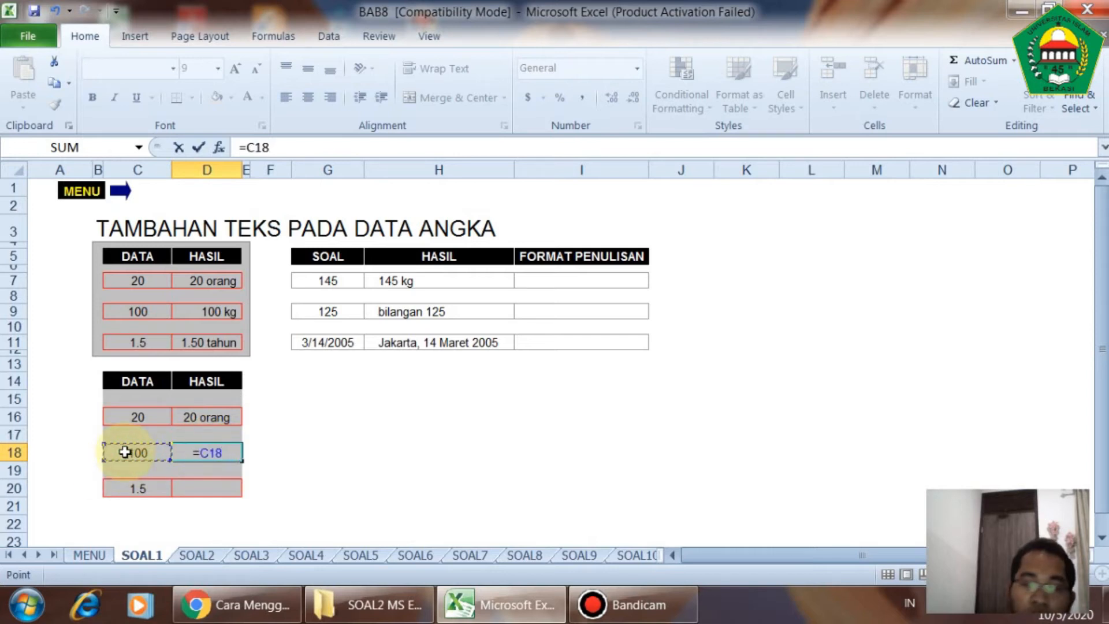
key("Return")
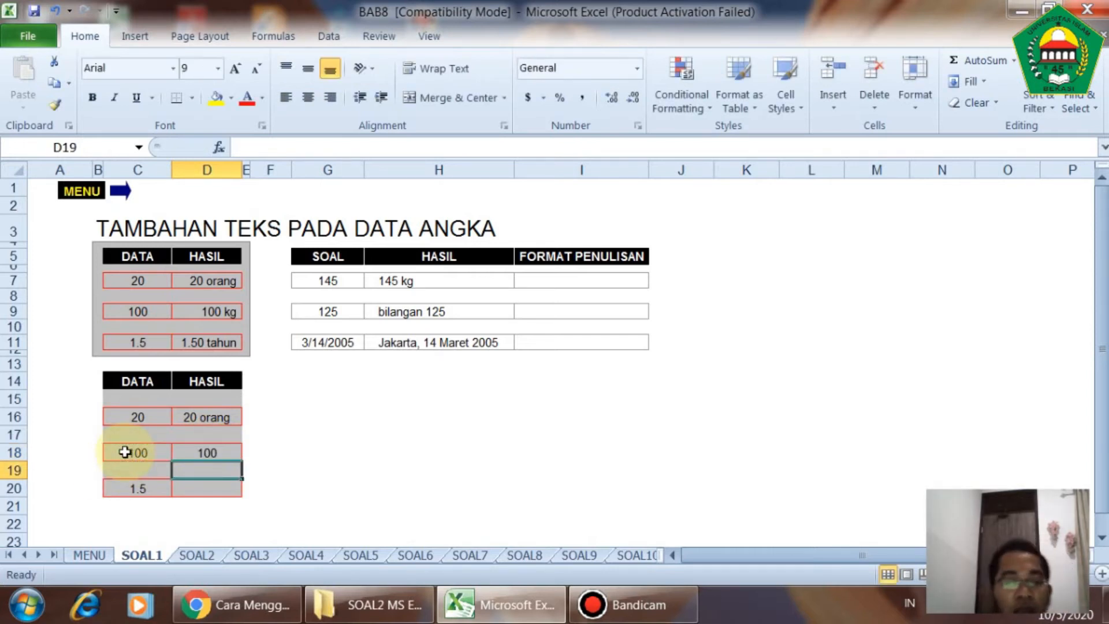
Step: Apply the custom number format 0 "kg" to cell D18
right_click(194, 453)
left_click(266, 376)
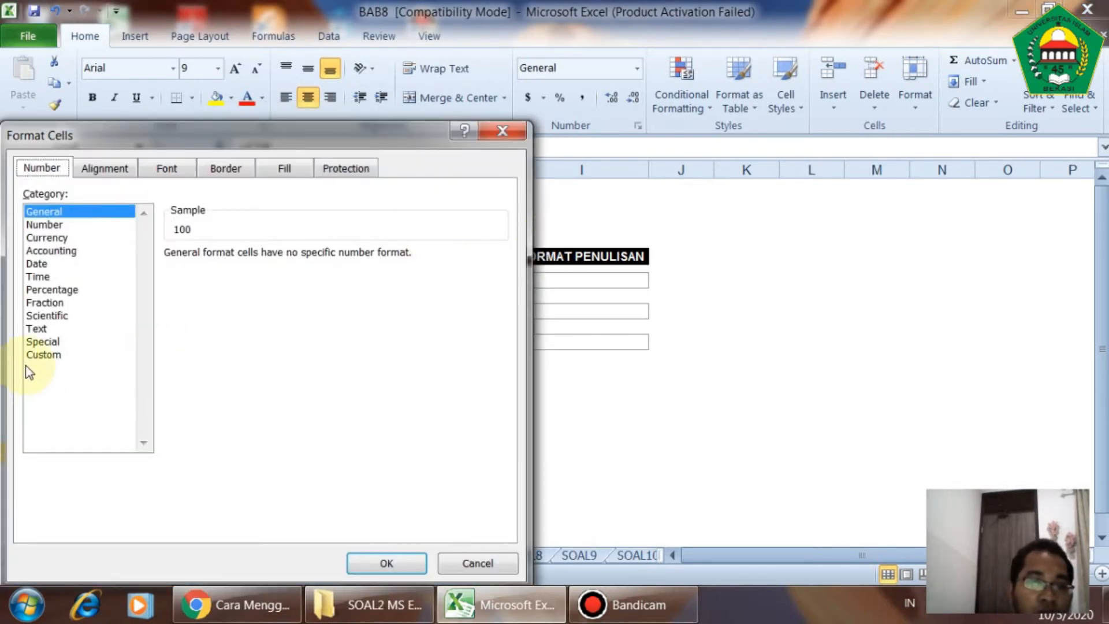
left_click(56, 355)
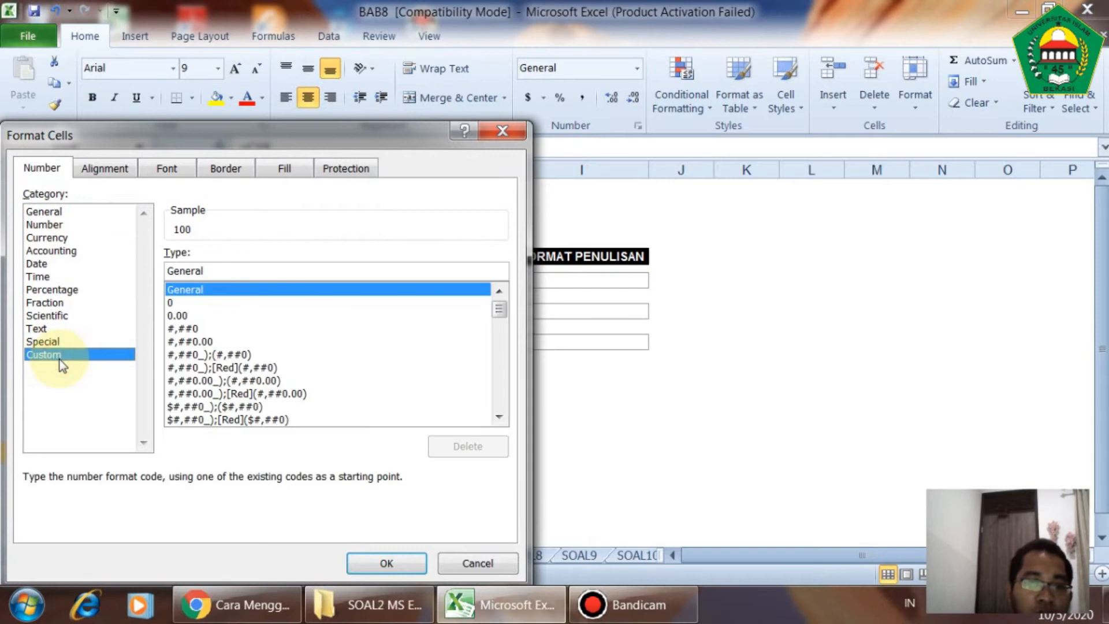
left_click(174, 304)
left_click(192, 267)
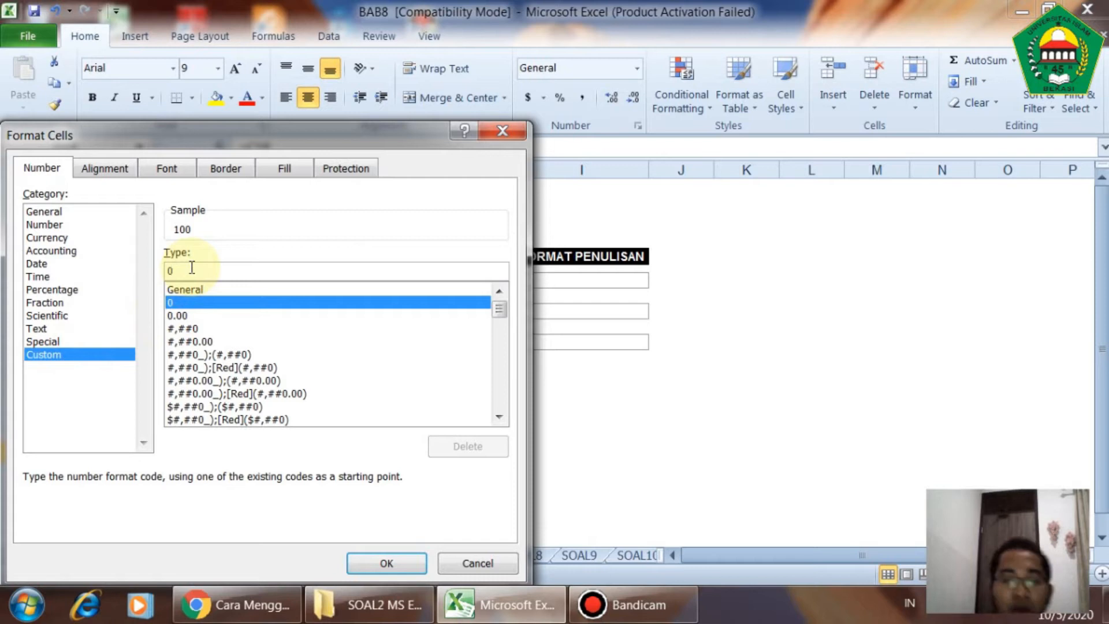
key("BackSpace")
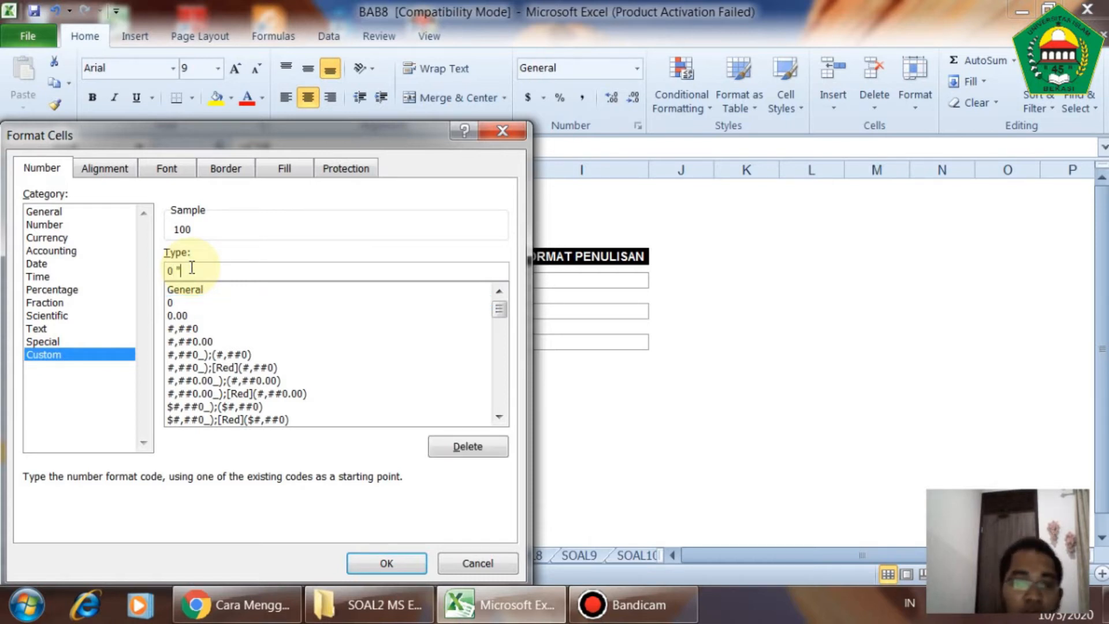
type("\"kg\"")
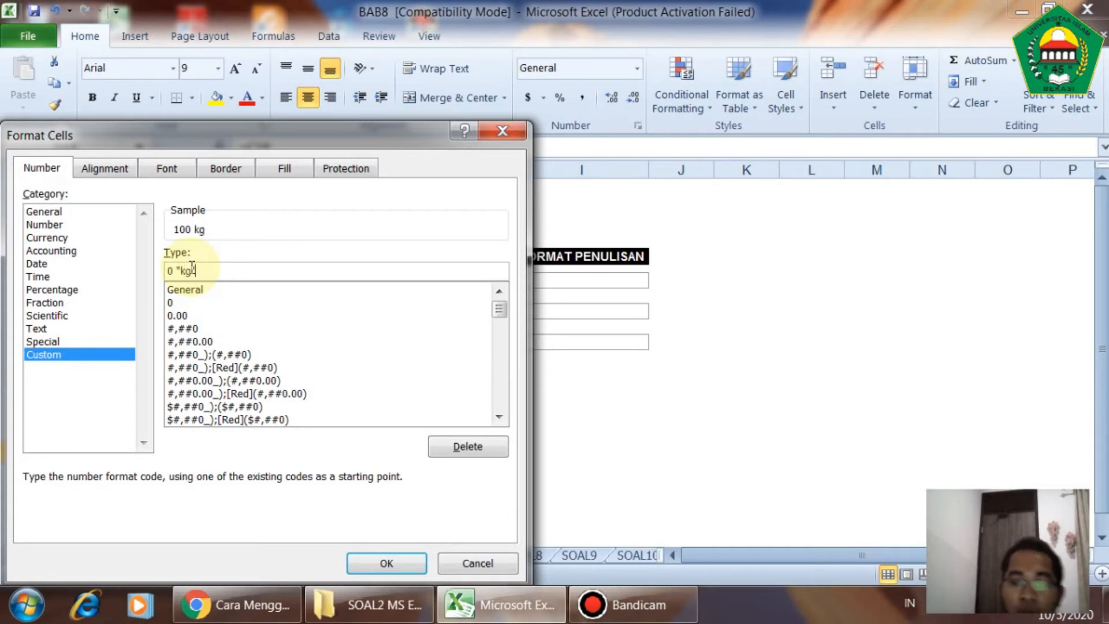
key("Return")
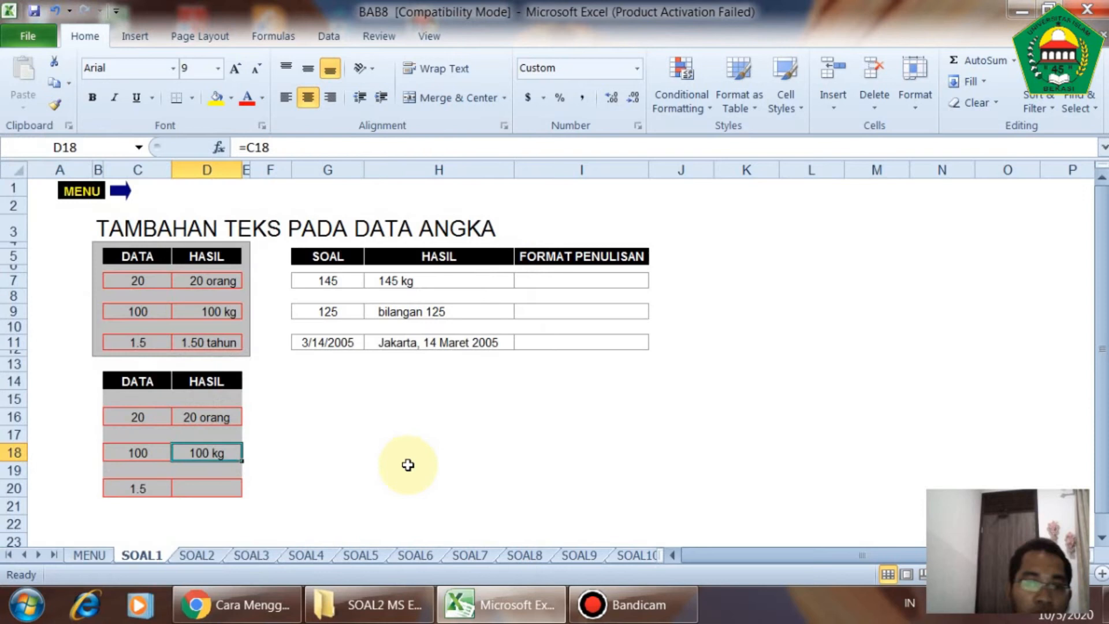
Step: Enter the formula =C20 in result cell D20
left_click(212, 489)
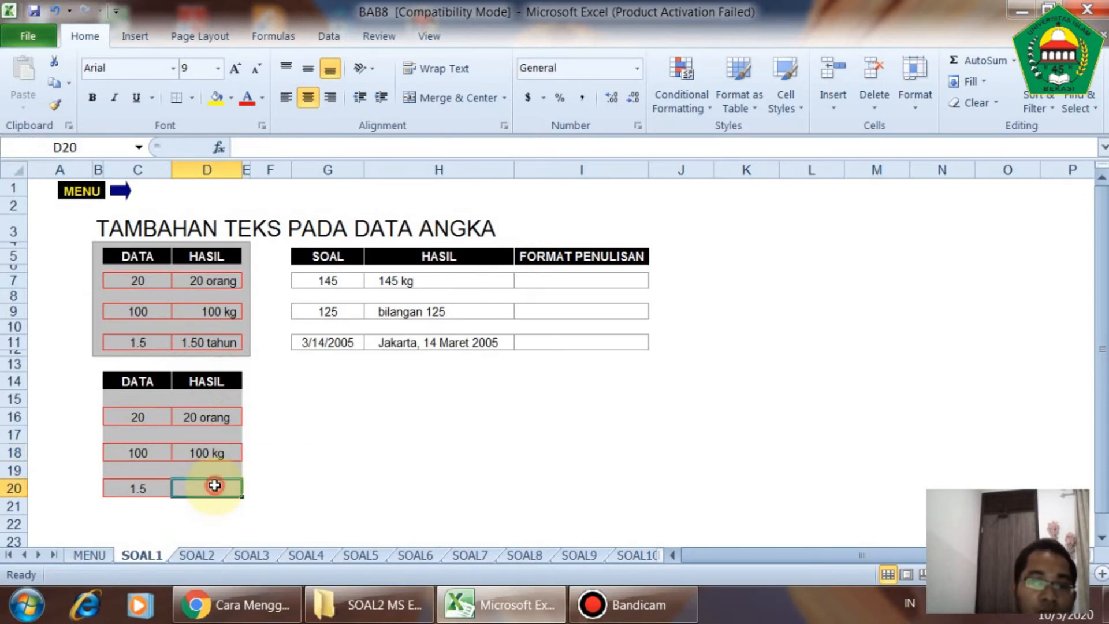
type("=")
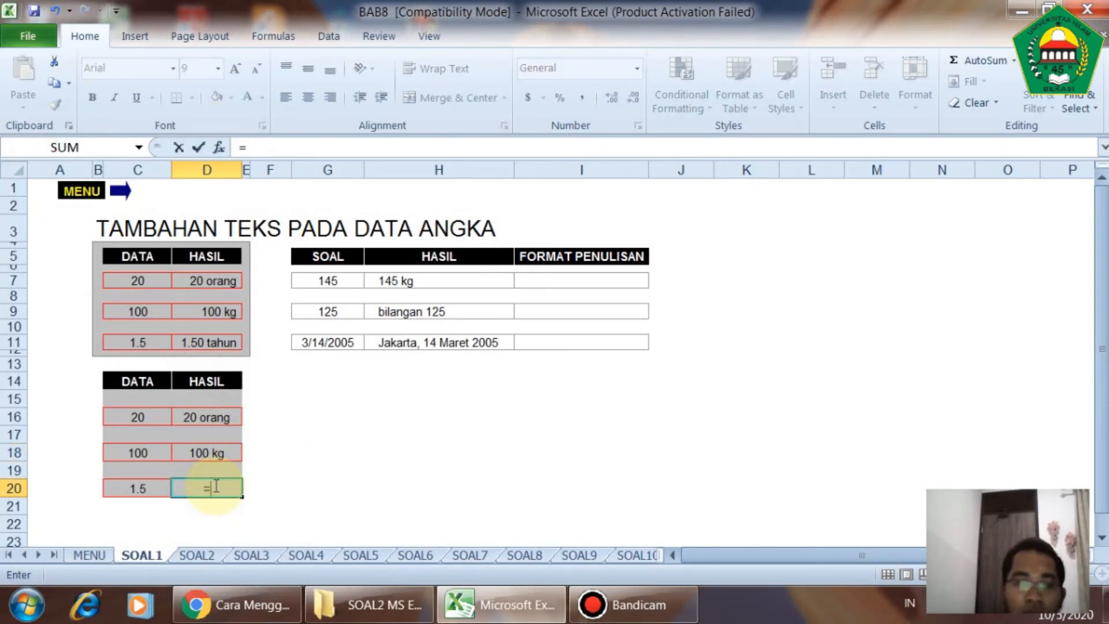
left_click(156, 492)
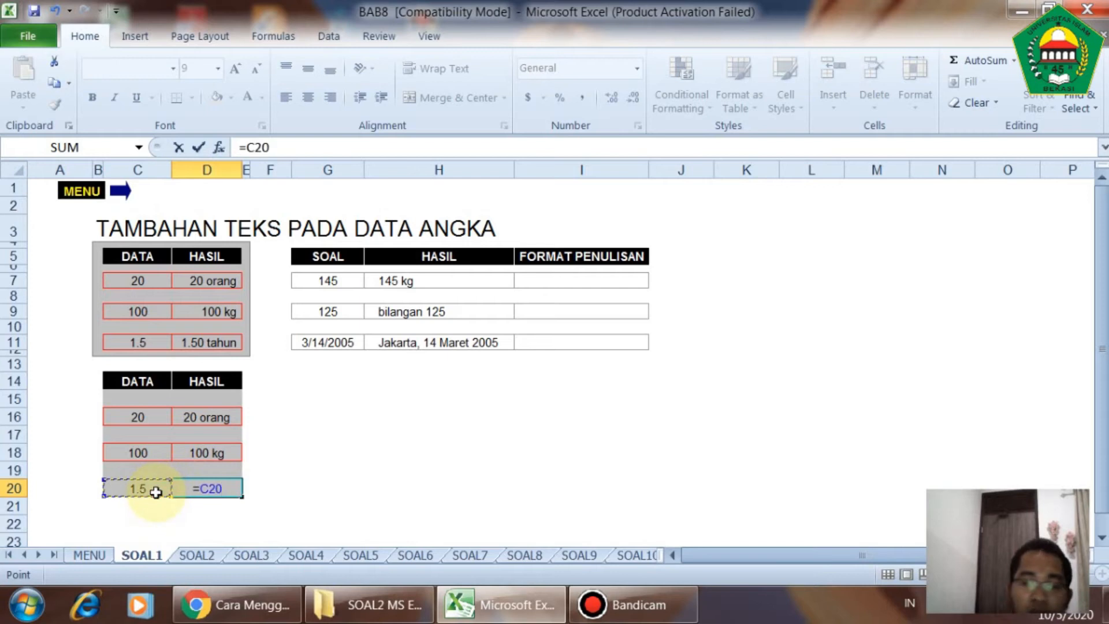
key("Return")
Step: Apply the custom number format 0 "tahun" to cell D20
left_click(212, 490)
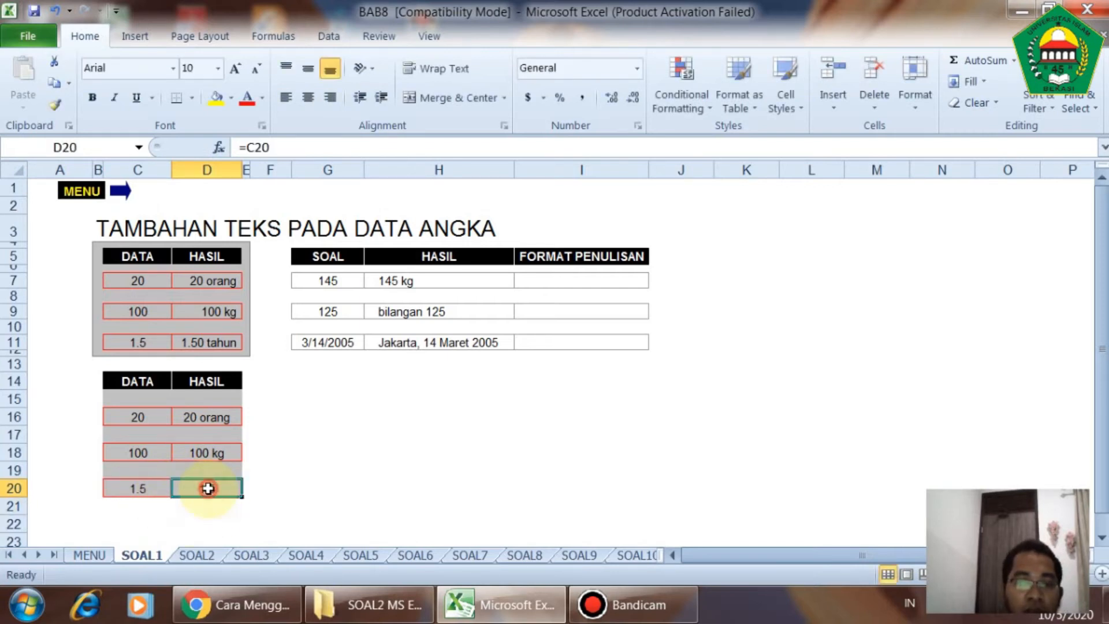
key("ctrl+1")
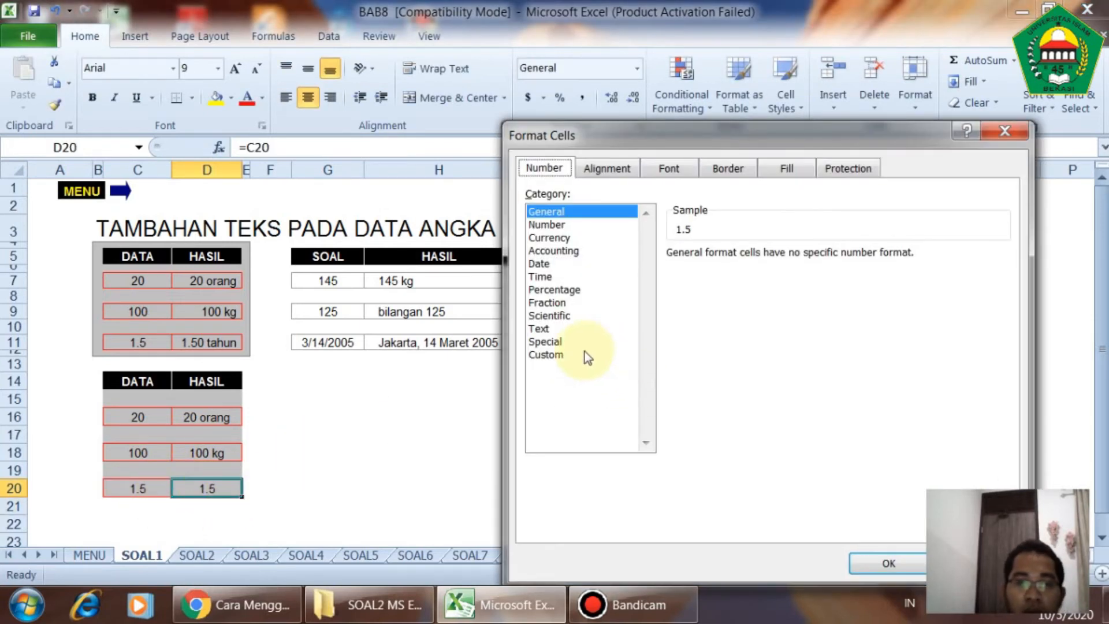
left_click(558, 355)
left_click(676, 303)
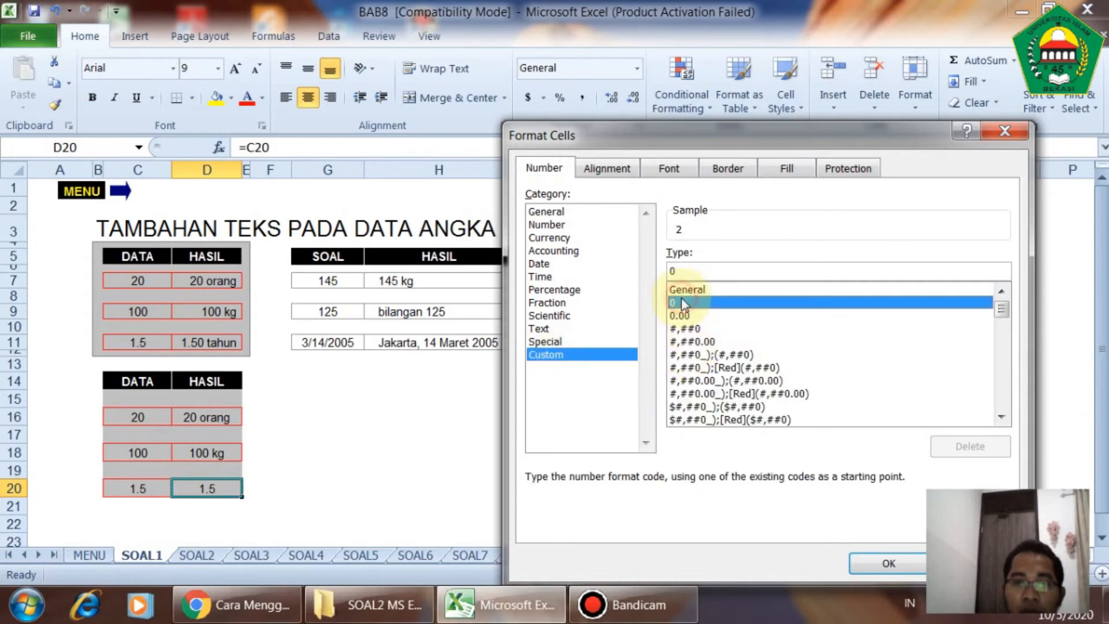
left_click(703, 271)
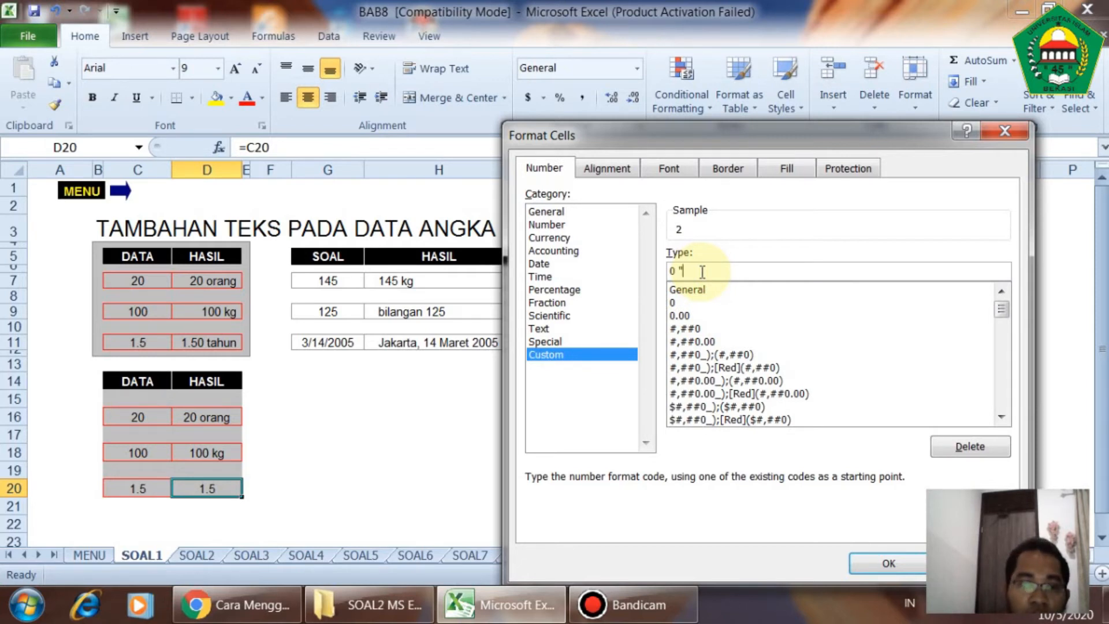
type("\"tahun\"")
key("Return")
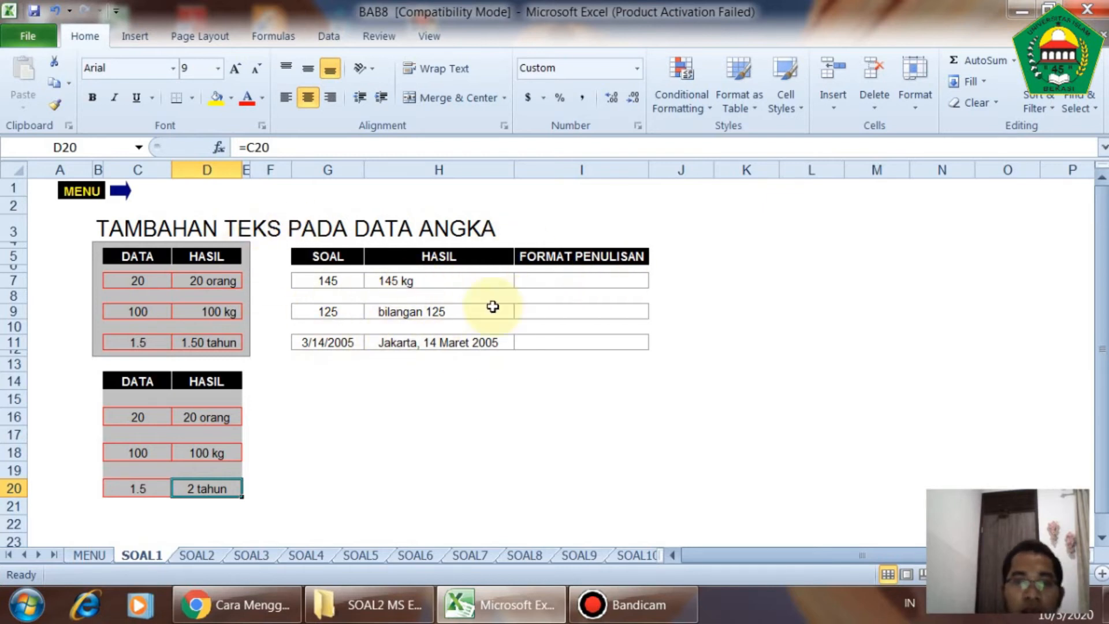
Step: Enter the formula =G7 in cell I7 of the FORMAT PENULISAN column
left_click(602, 277)
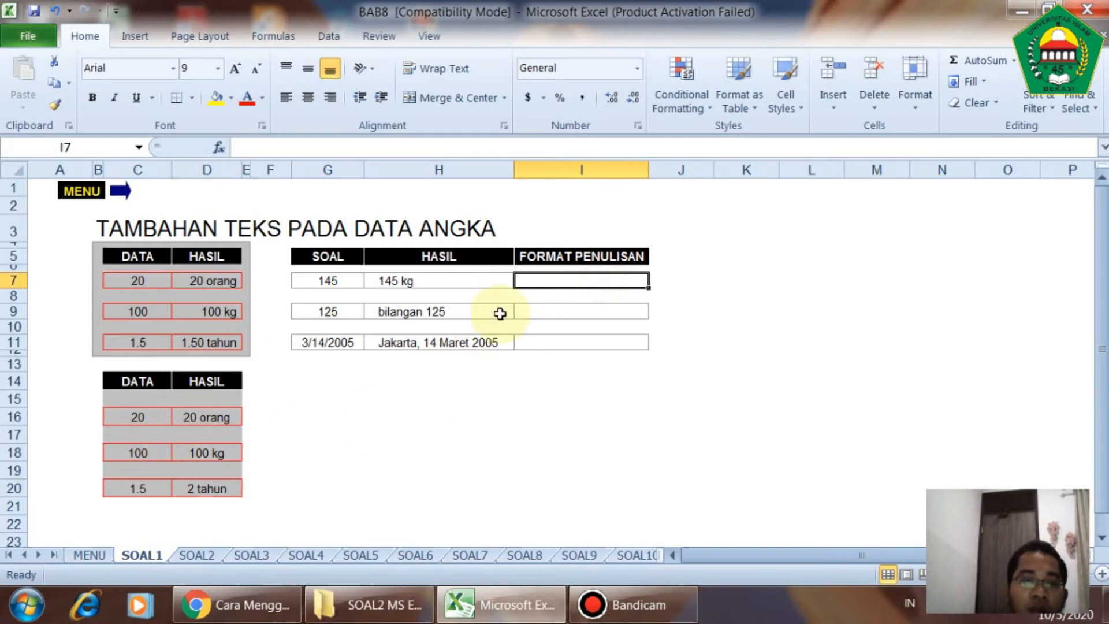
type("=")
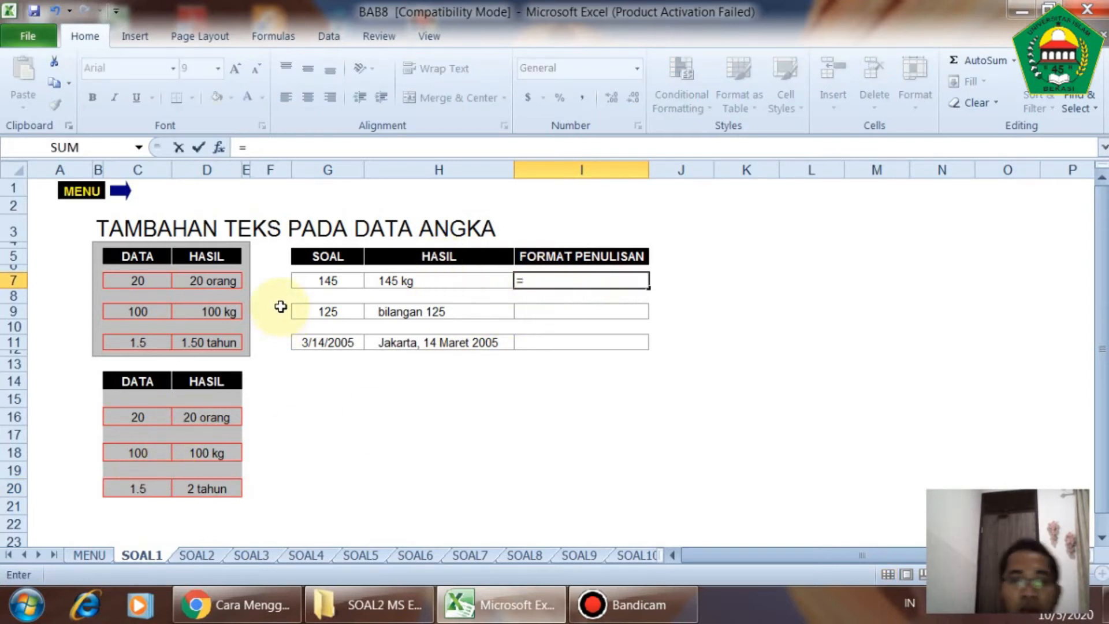
left_click(327, 281)
key("Return")
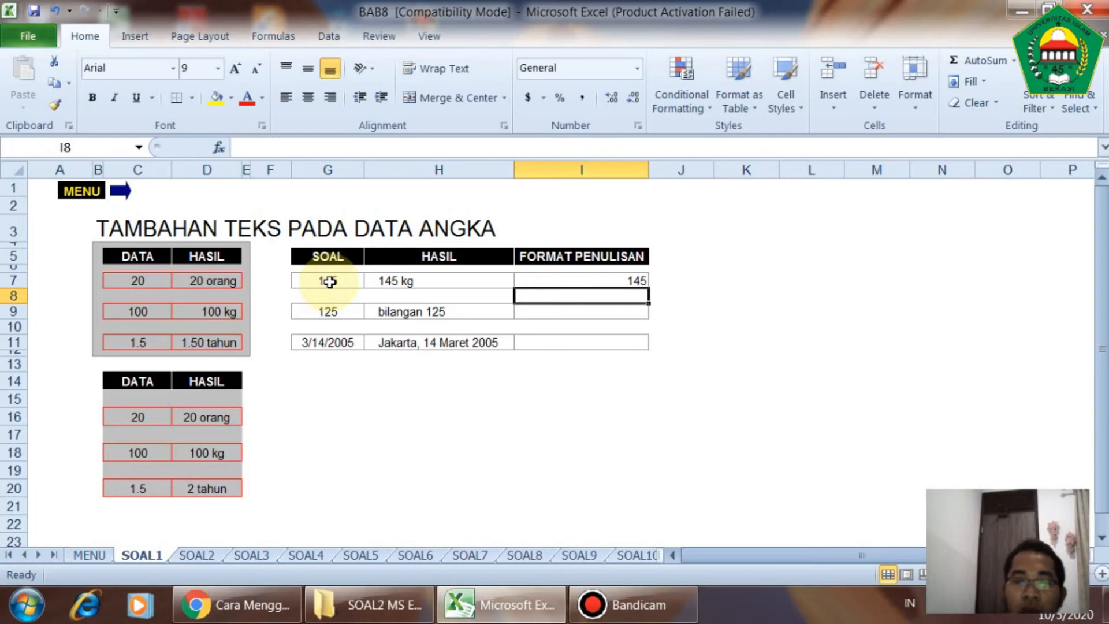
Step: Apply the custom number format 0 "kg" to cell I7
left_click(565, 282)
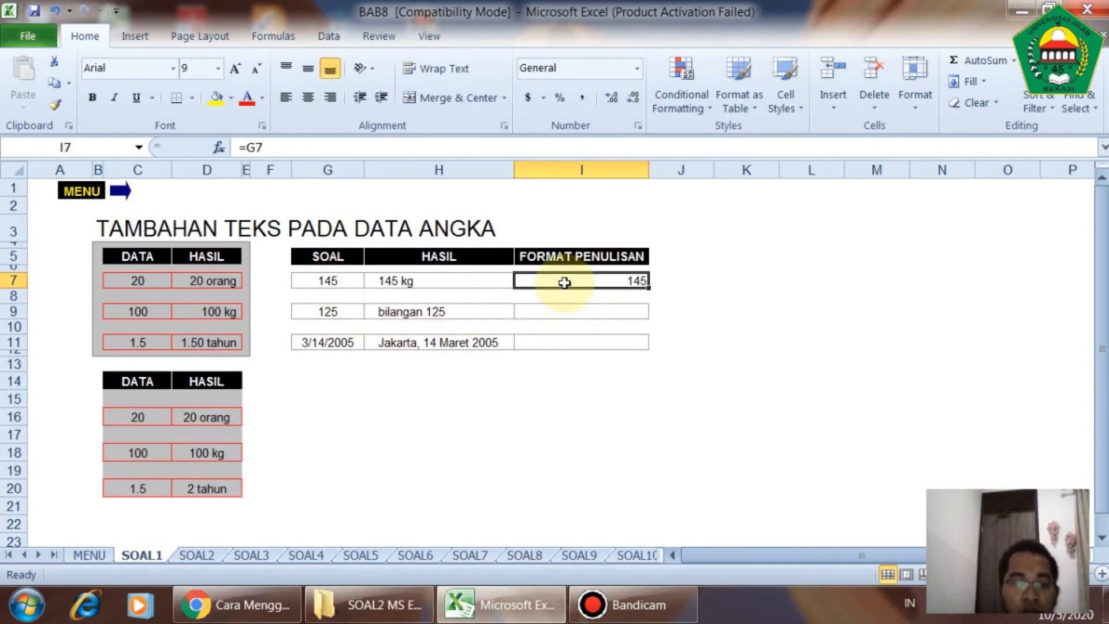
key("ctrl+1")
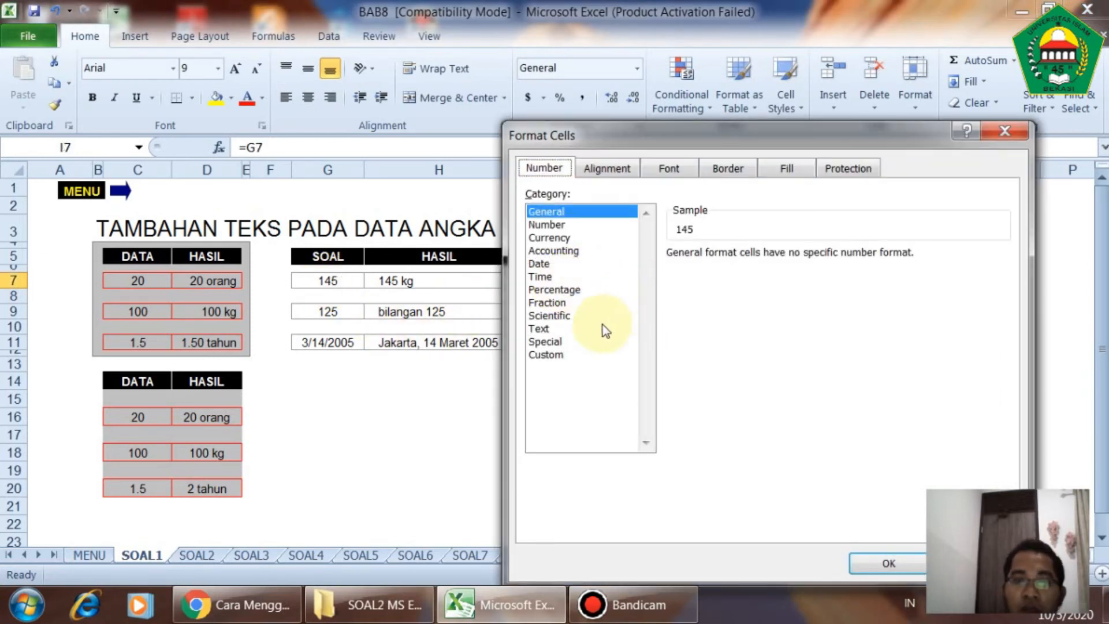
left_click(543, 355)
left_click(673, 303)
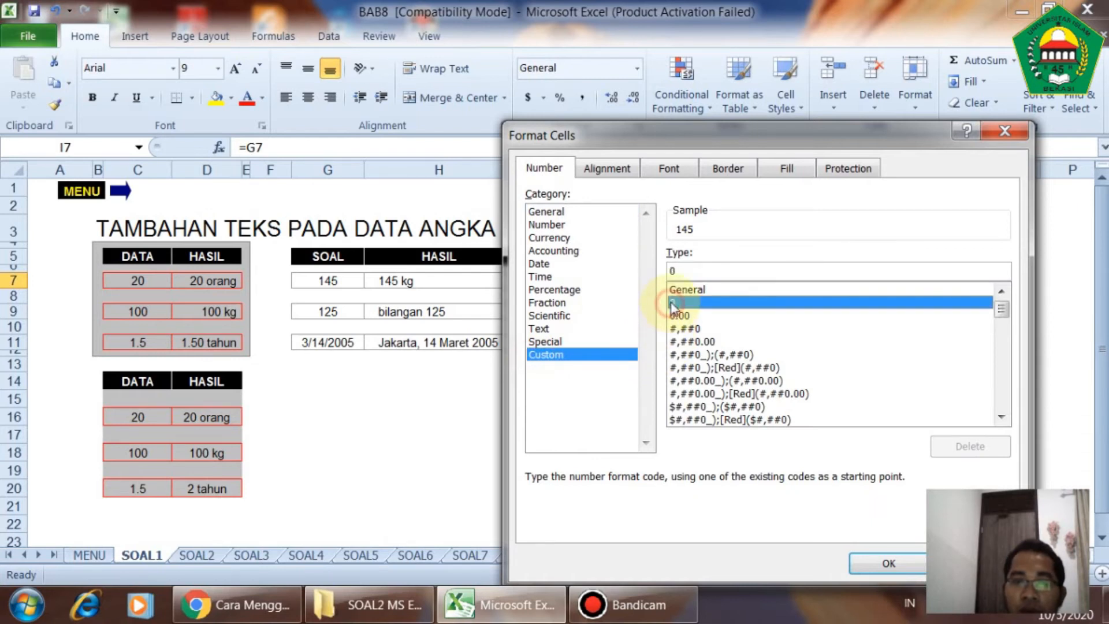
left_click(694, 271)
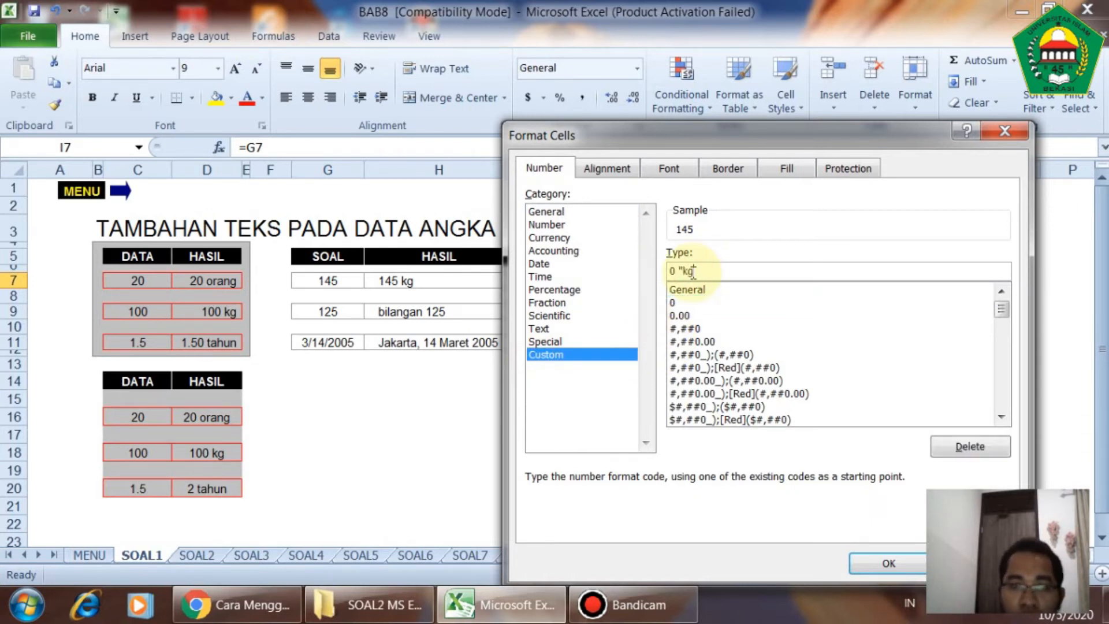
type("\"kg\"")
key("Return")
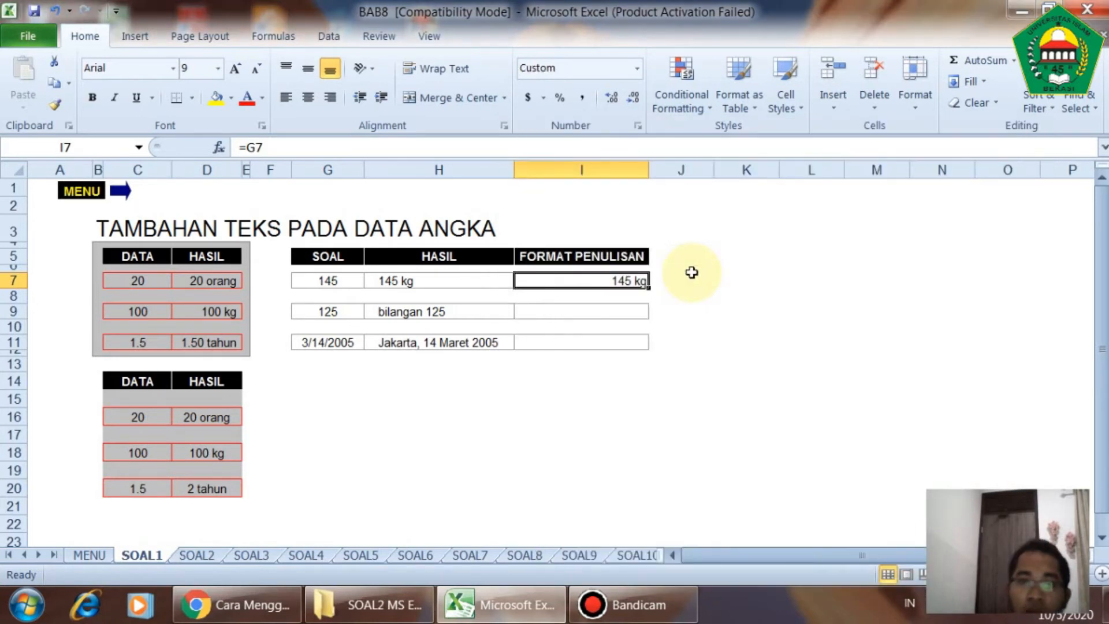
Step: Enter the formula =G9 in cell I9 of the FORMAT PENULISAN column
left_click(615, 306)
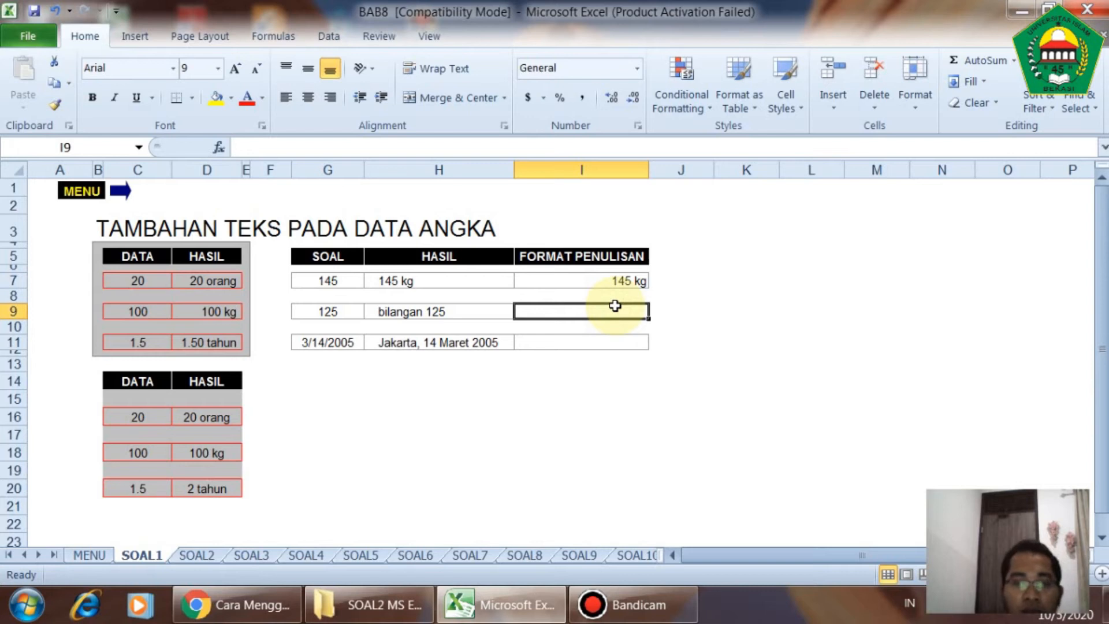
type("=")
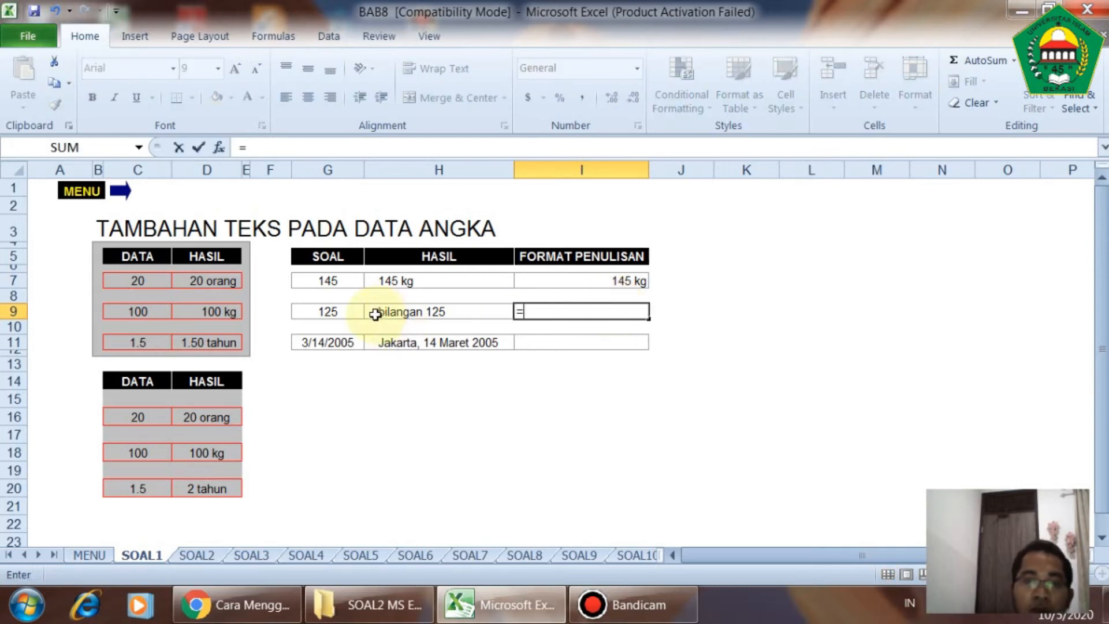
left_click(344, 312)
key("Return")
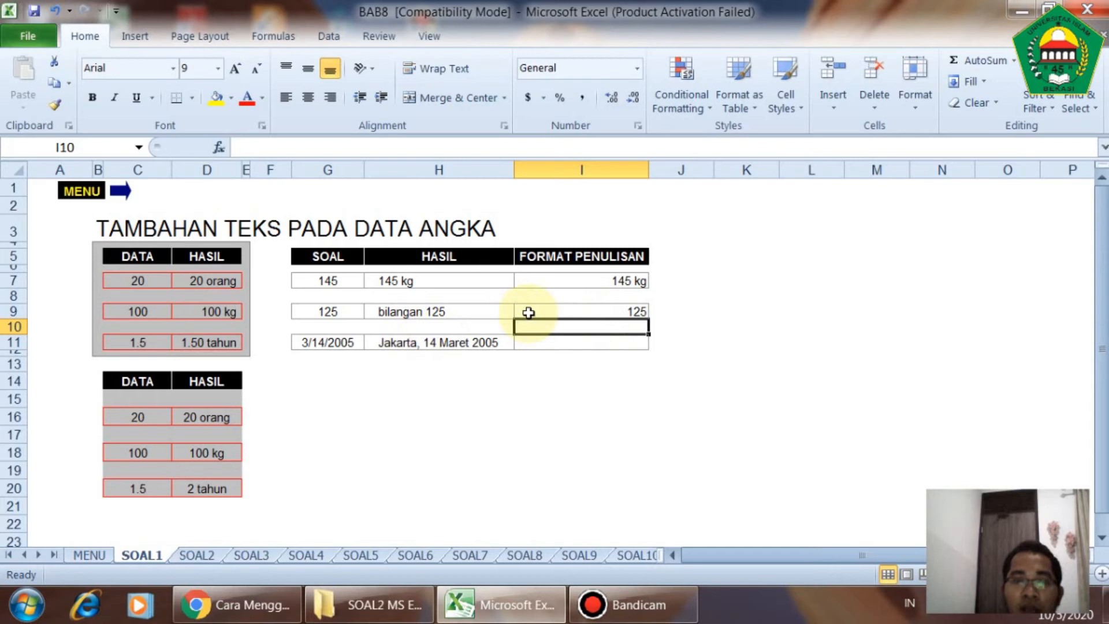
Step: Apply the custom number format "bilangan" 0 to cell I9 and inspect the cell's underlying formula
left_click(622, 309)
key("ctrl+1")
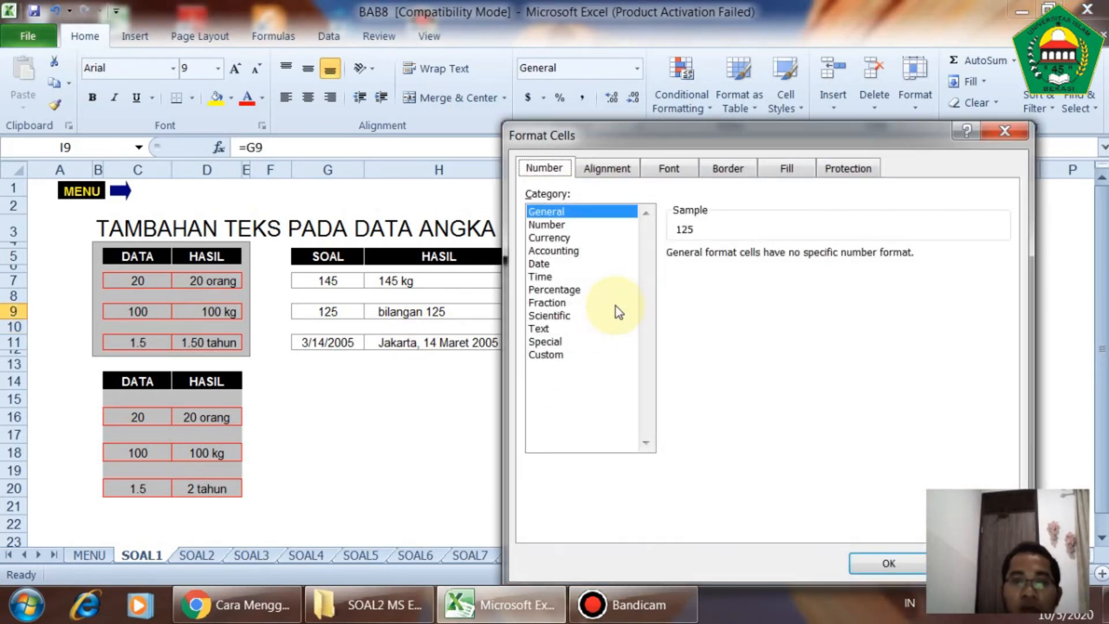
left_click(546, 354)
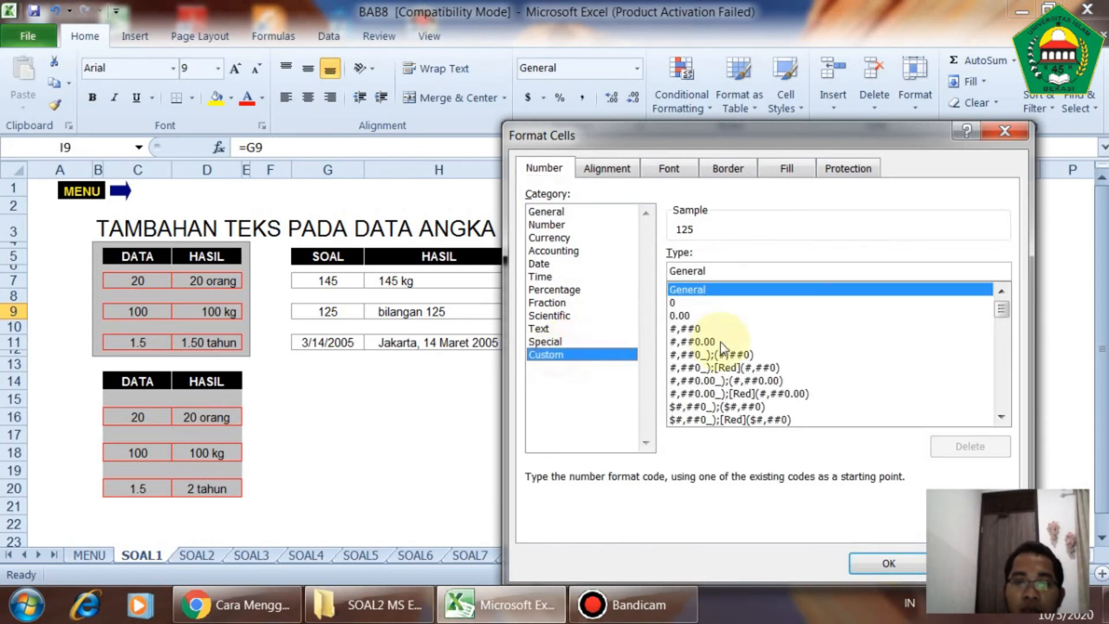
left_click(676, 301)
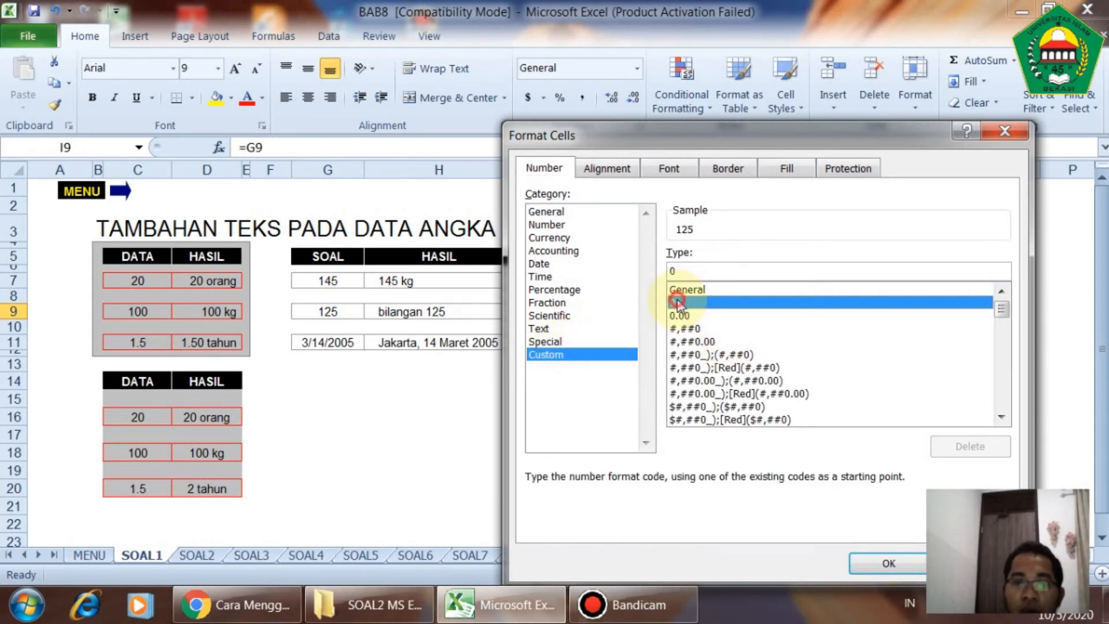
left_click(672, 269)
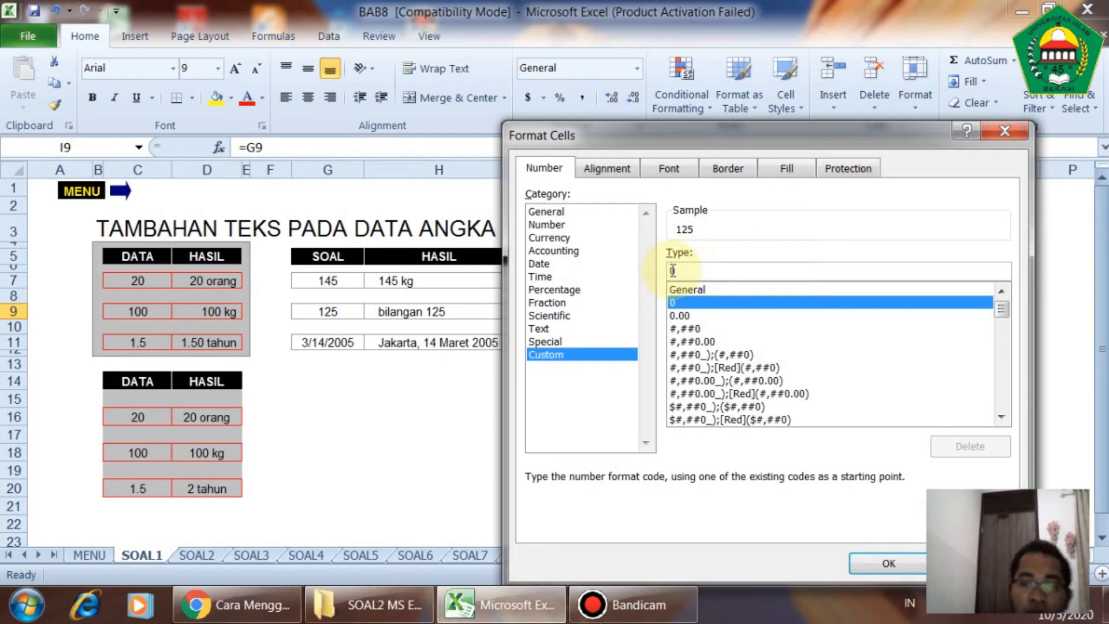
type("\"")
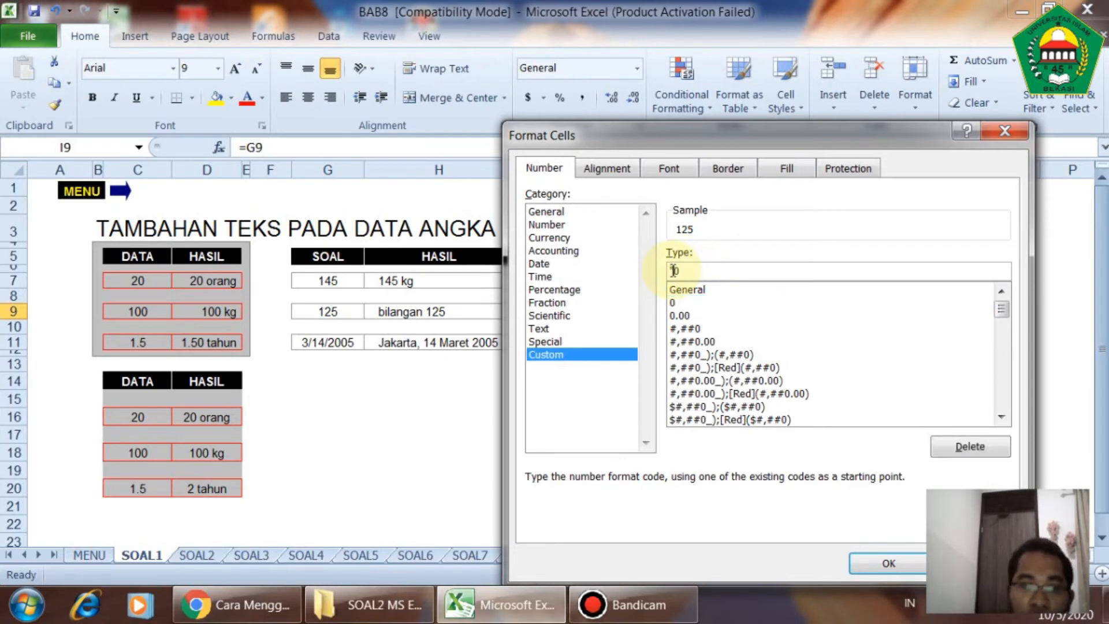
type("bilangan")
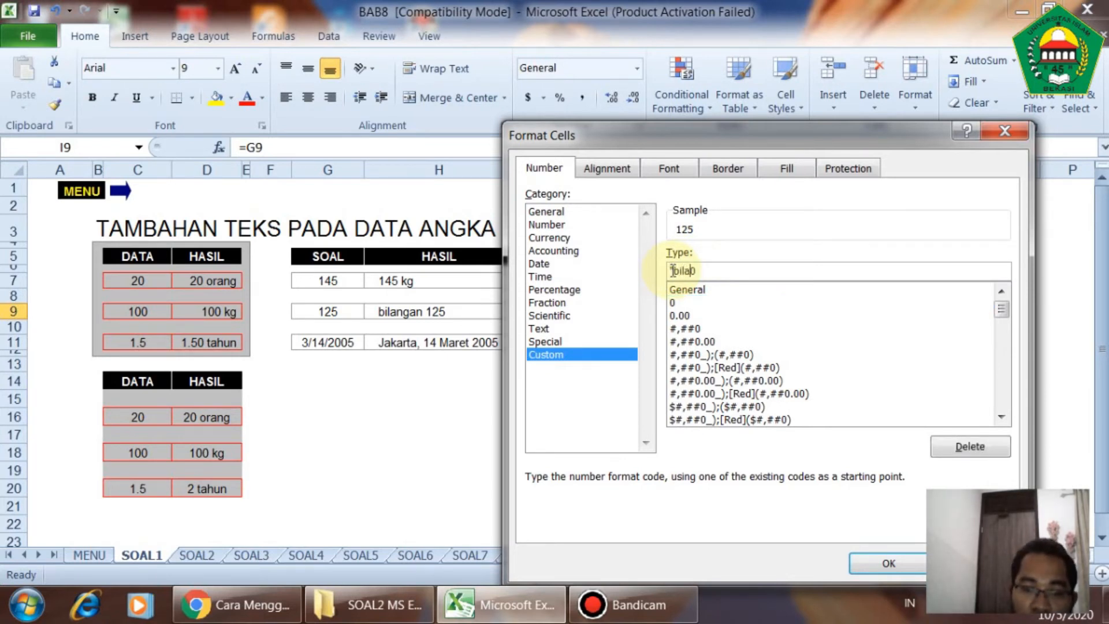
type("\"")
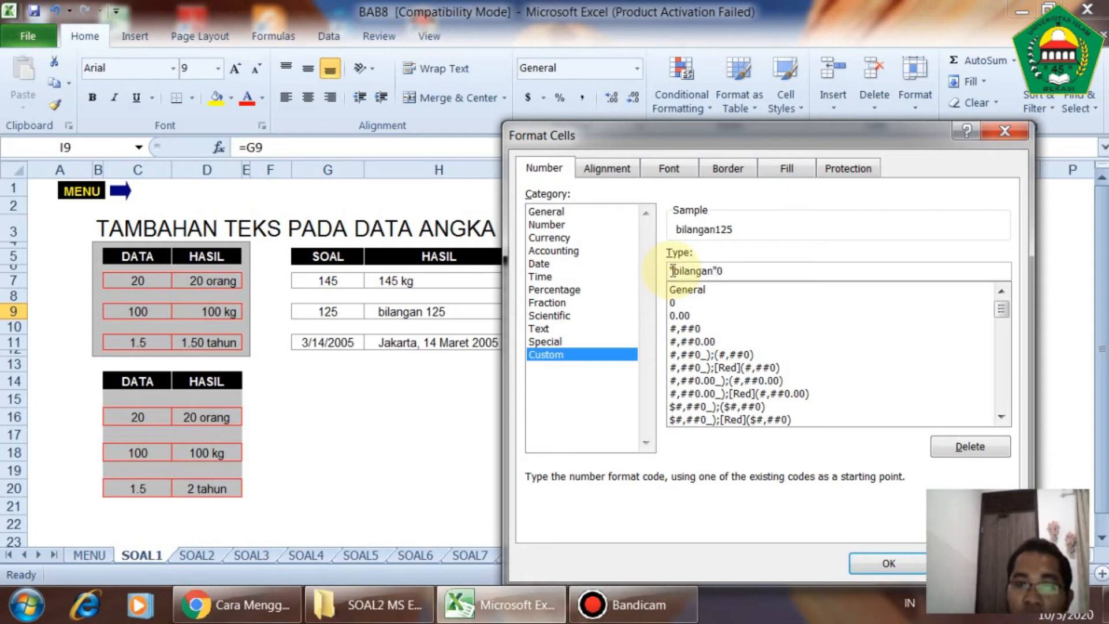
key("Return")
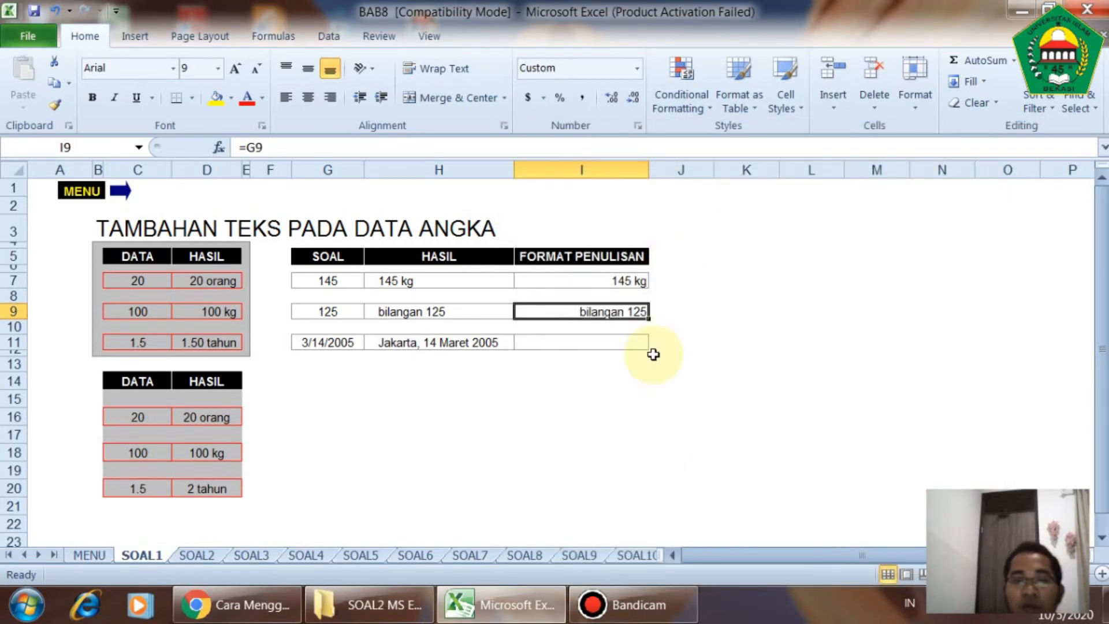
double_click(623, 312)
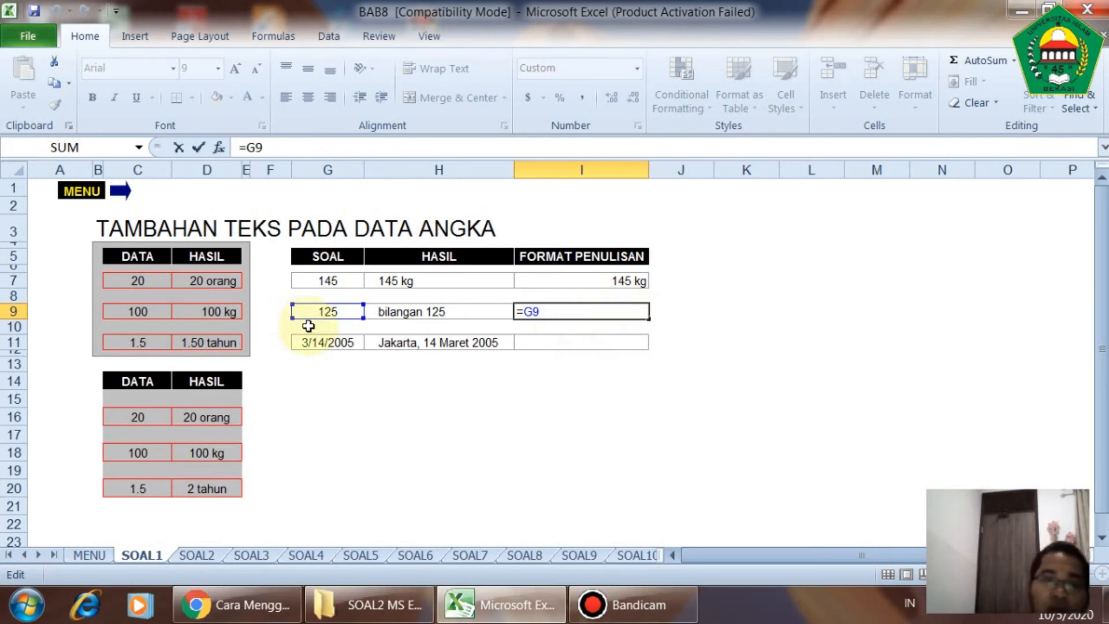
key("Return")
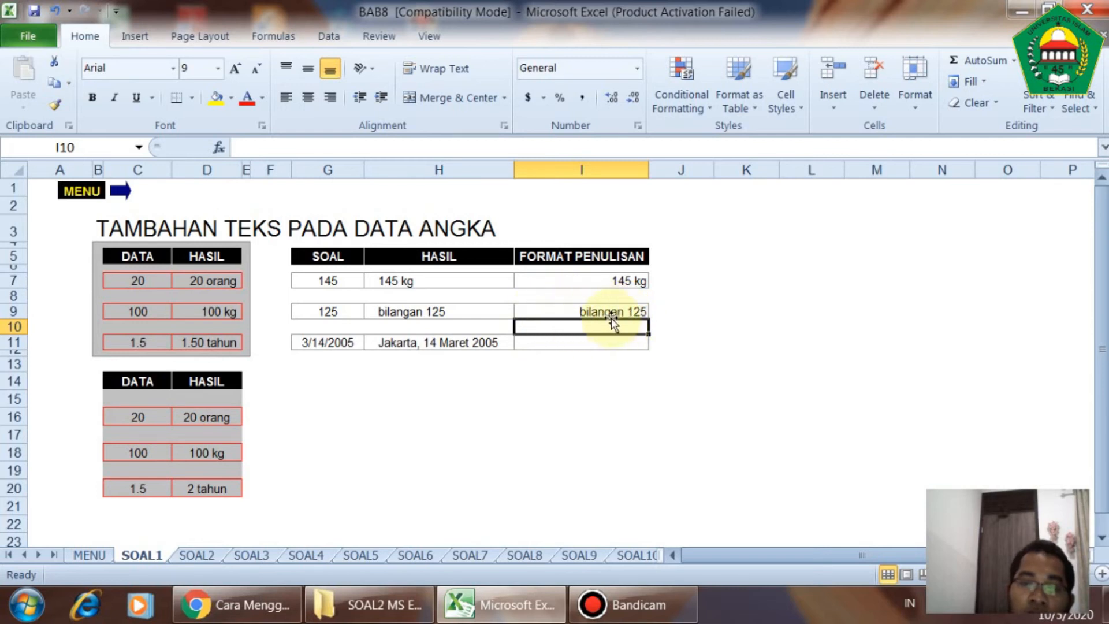
Step: Enter the formula =G11 in cell I11 of the FORMAT PENULISAN column
left_click(563, 346)
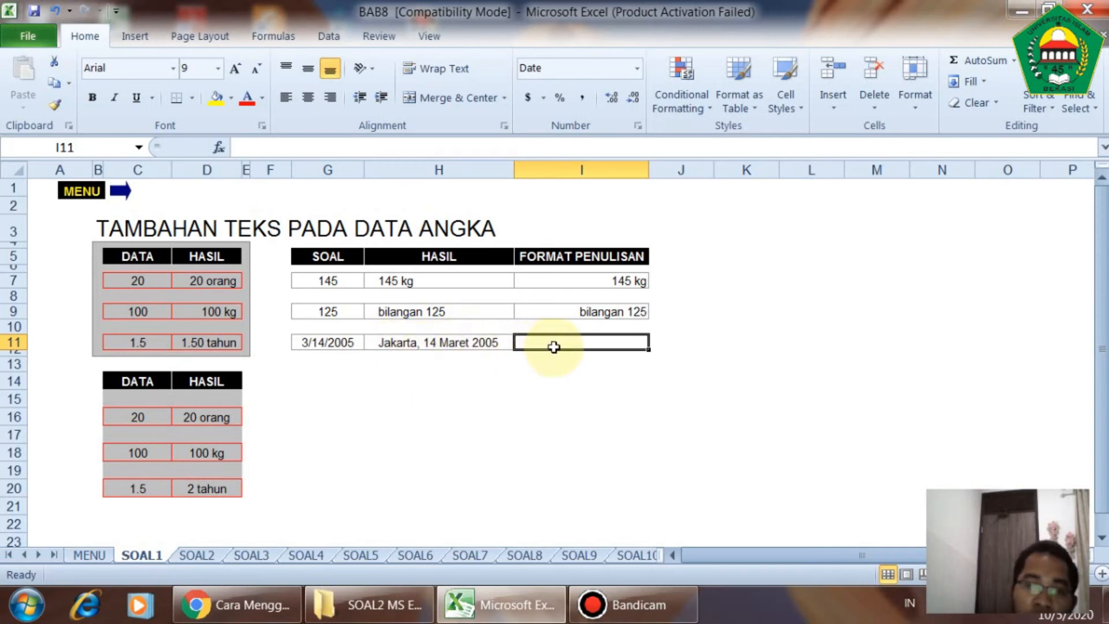
type("=")
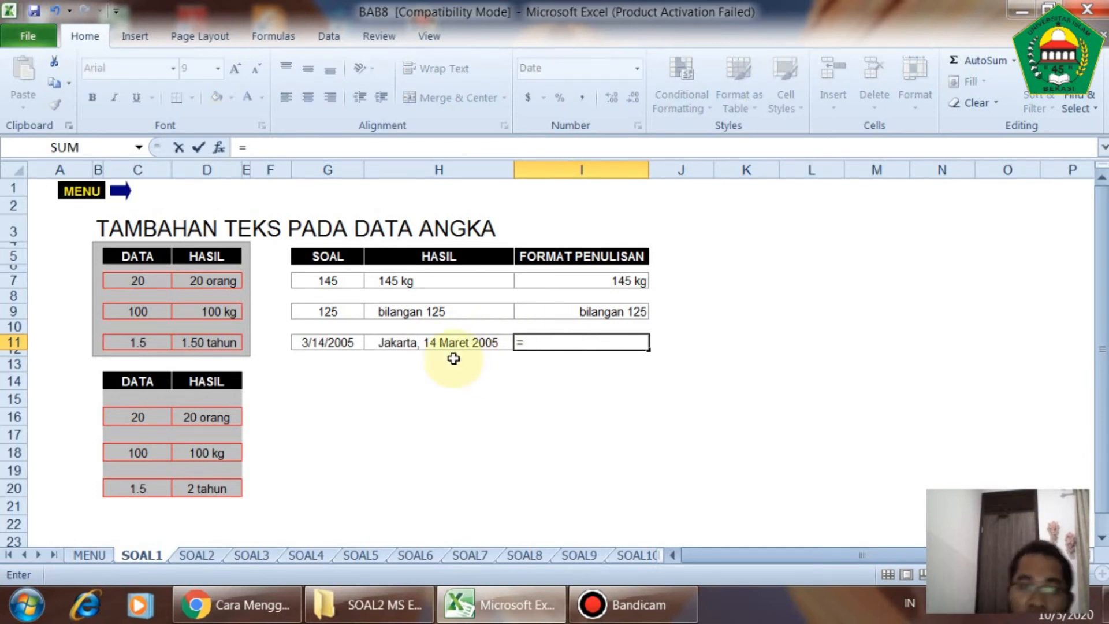
left_click(347, 342)
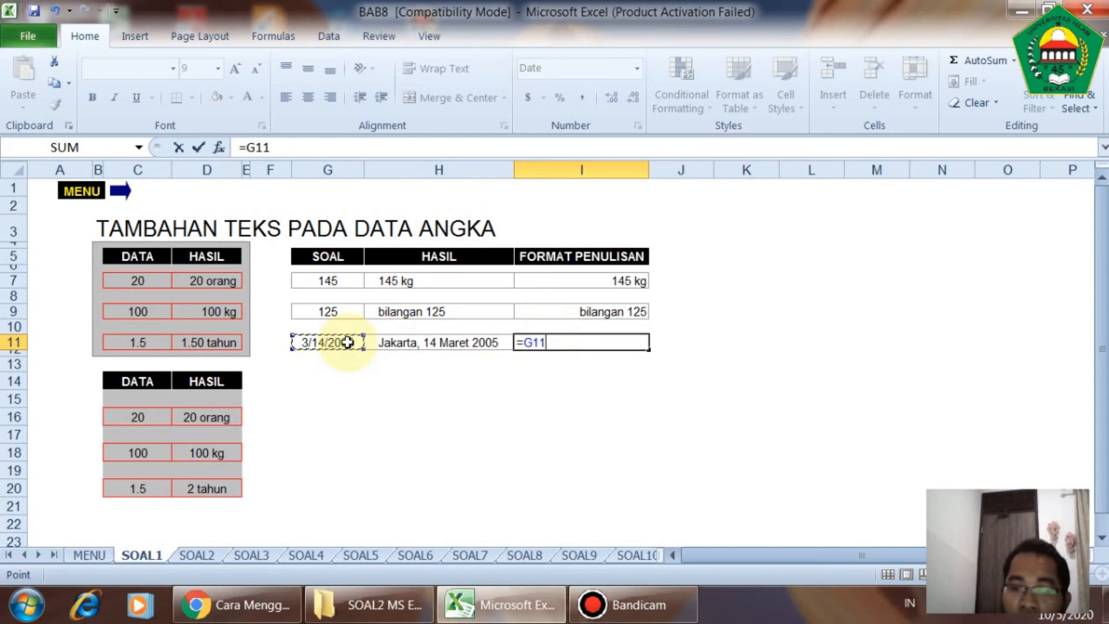
key("Return")
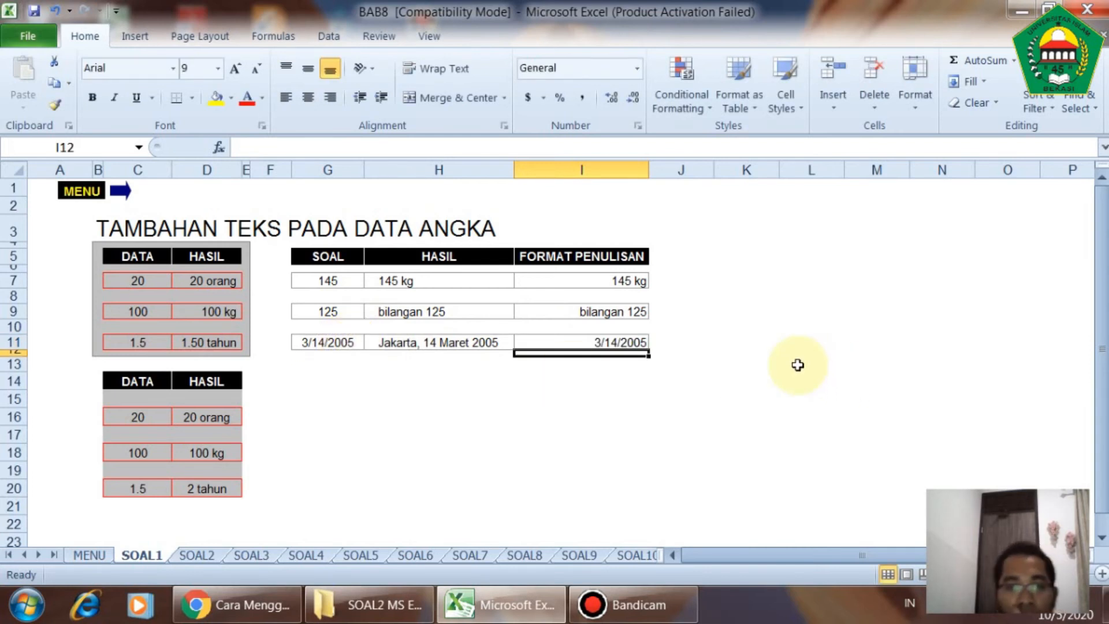
Step: Choose the existing custom date format [$-421]dd mmmm yyyy;@ as the starting code for cell I11
left_click(619, 344)
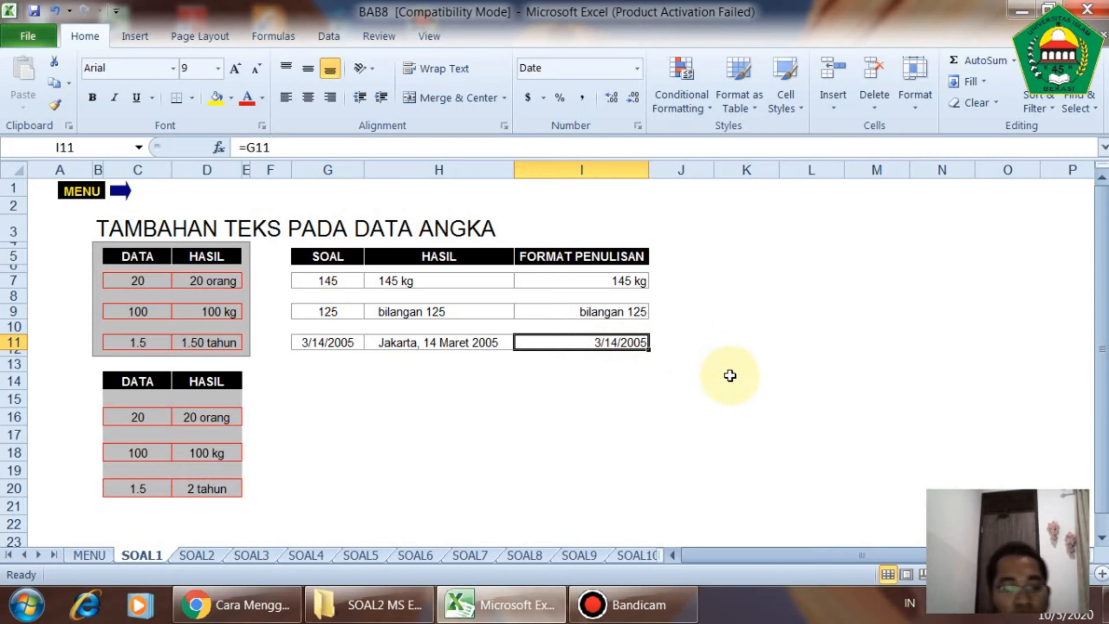
key("ctrl+1")
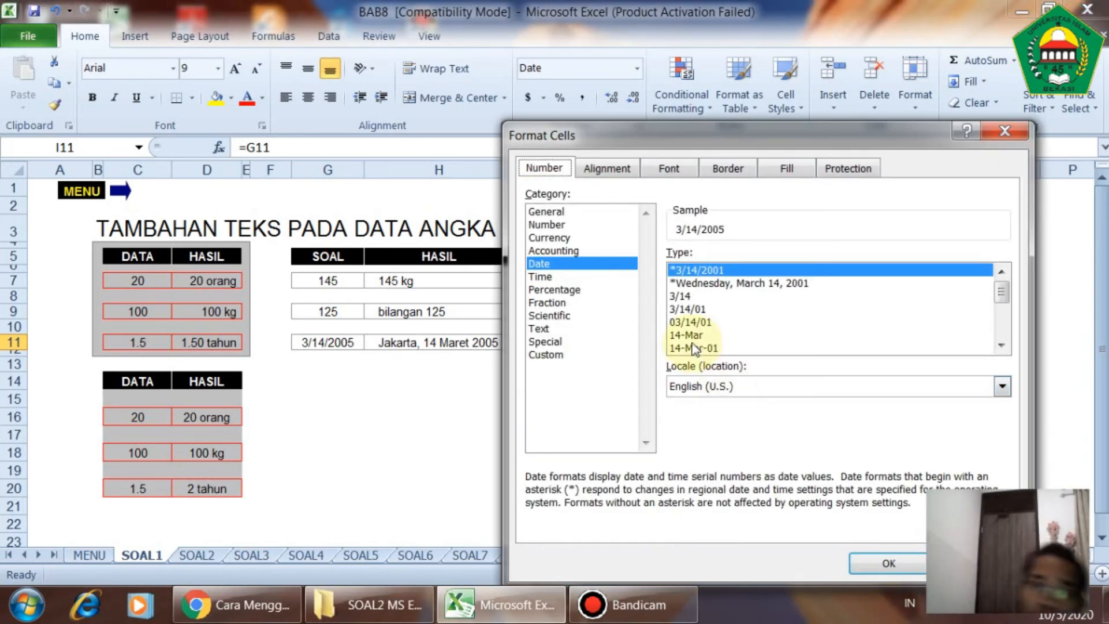
left_click(546, 354)
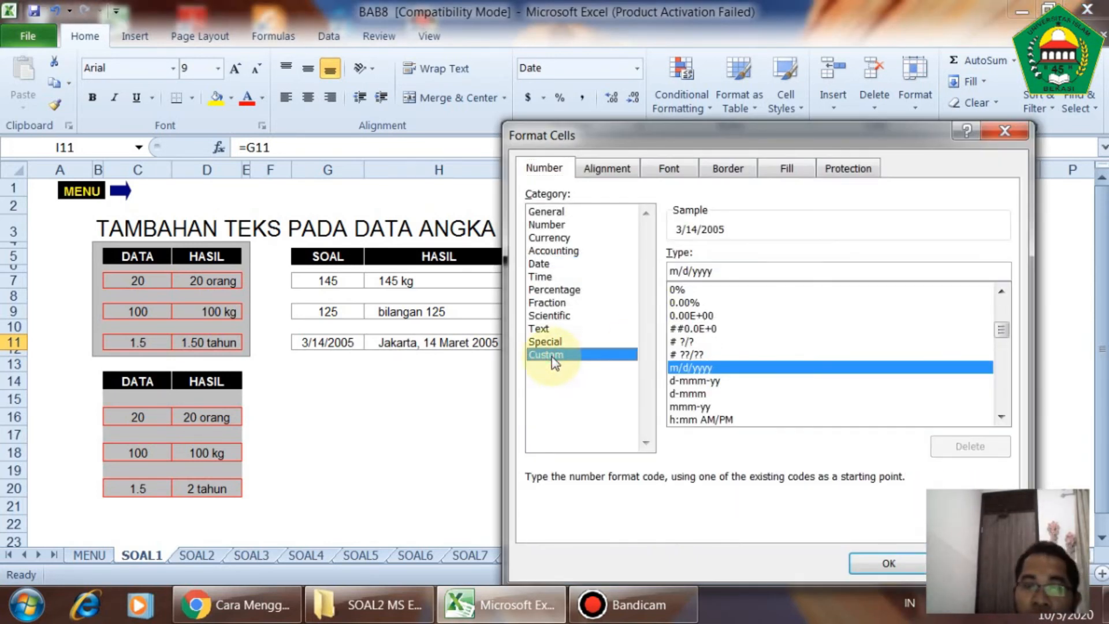
left_click_drag(1002, 329, 1010, 379)
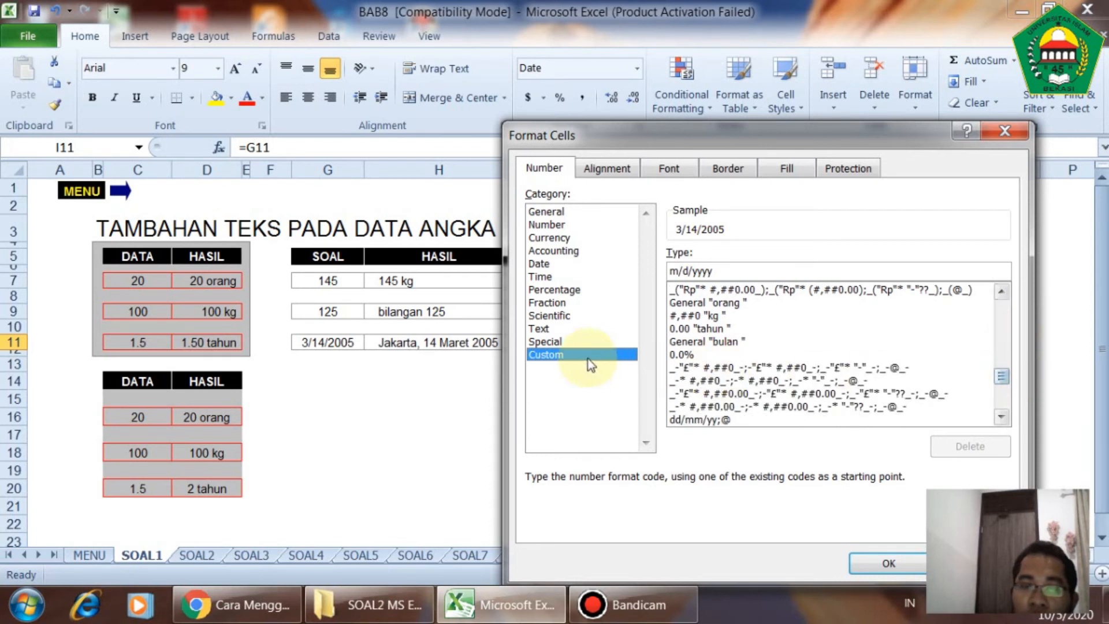
left_click_drag(1003, 376, 1006, 395)
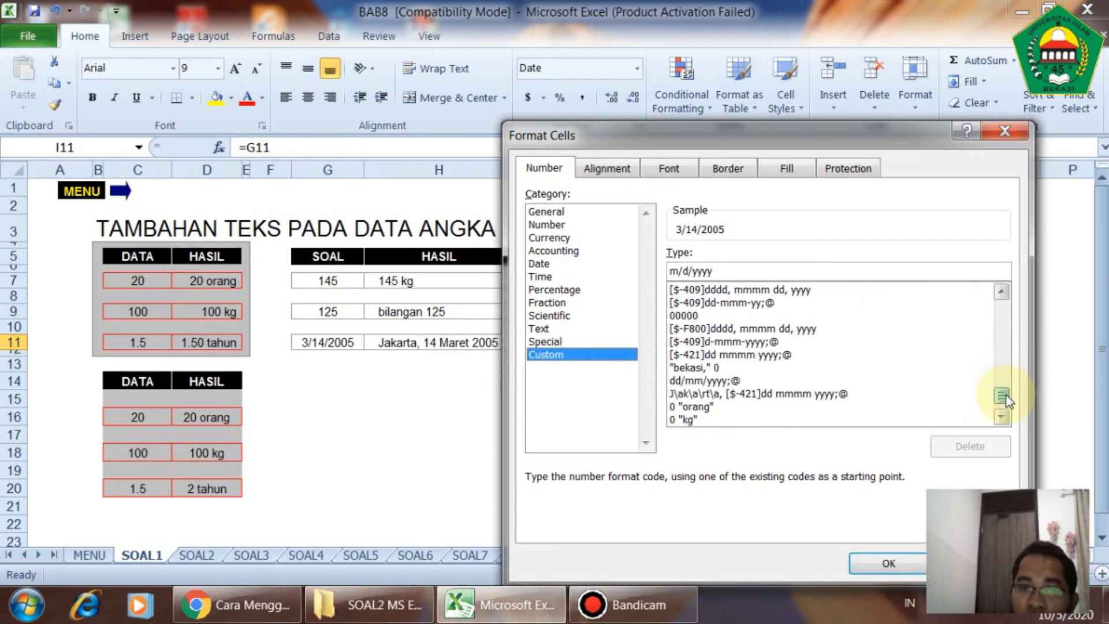
left_click(779, 355)
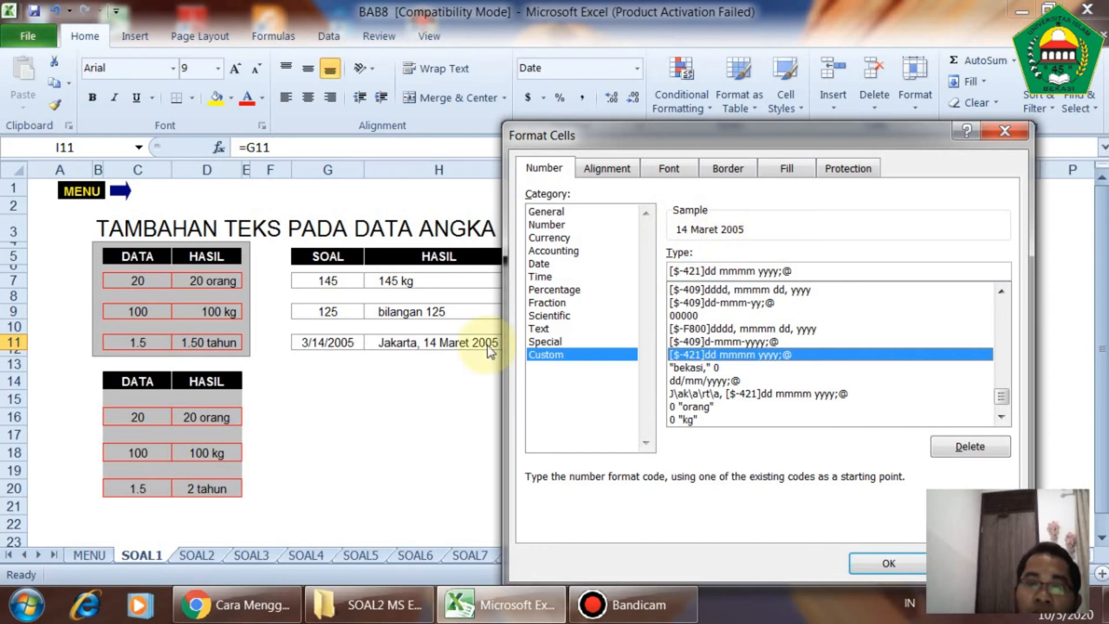
Step: Prefix the format code with "Jakarta, " to form Jakarta, [$-421]dd mmmm yyyy;@ and apply it to cell I11
left_click_drag(657, 132, 715, 107)
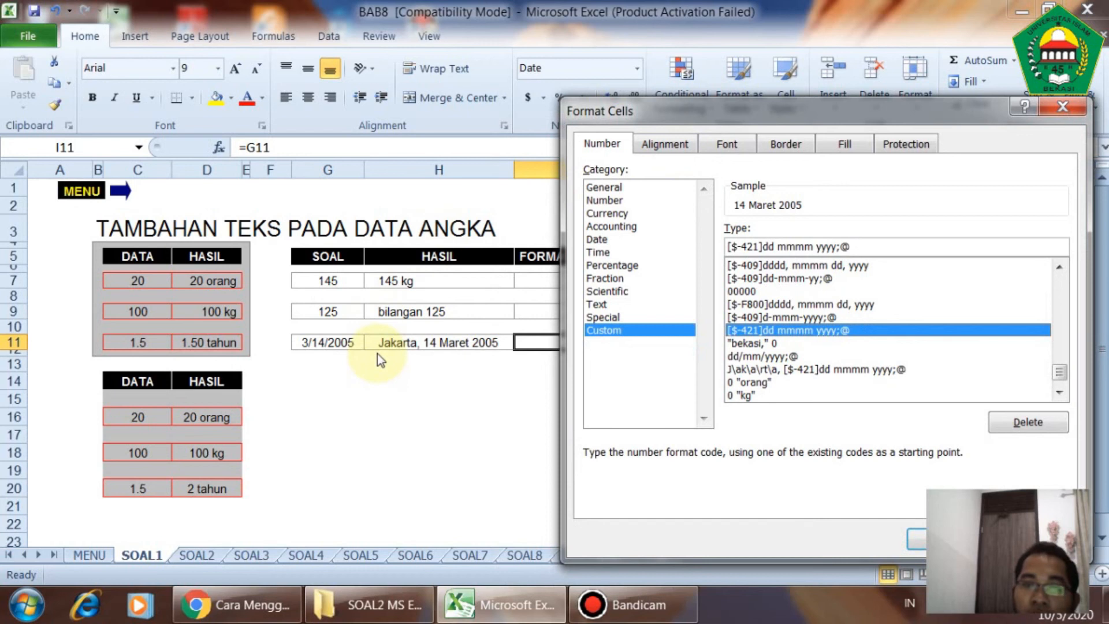
left_click(727, 246)
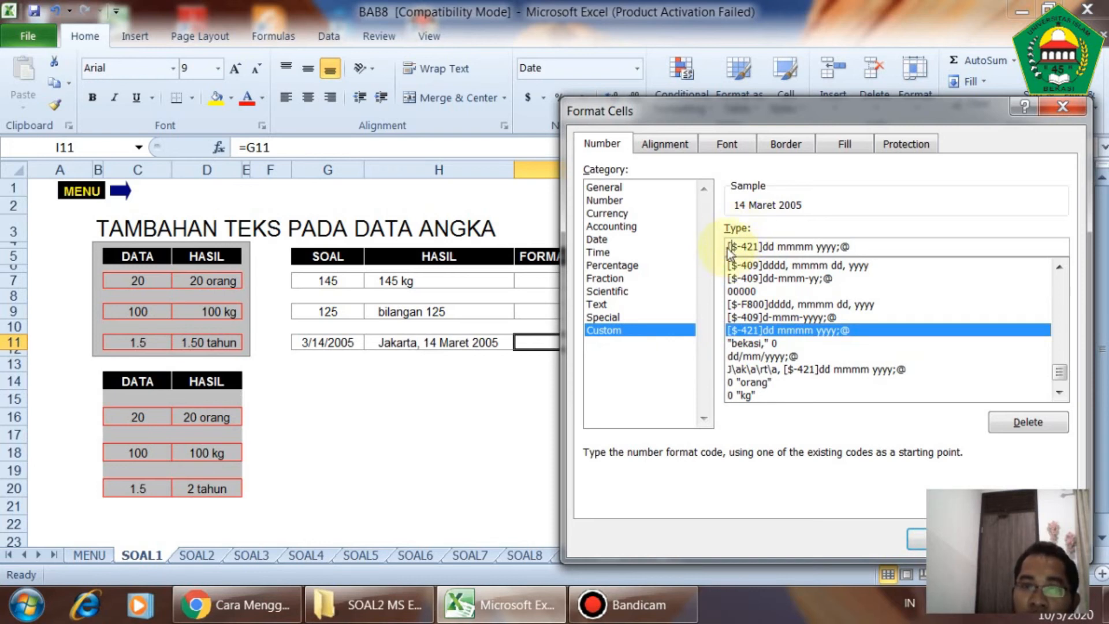
left_click(727, 248)
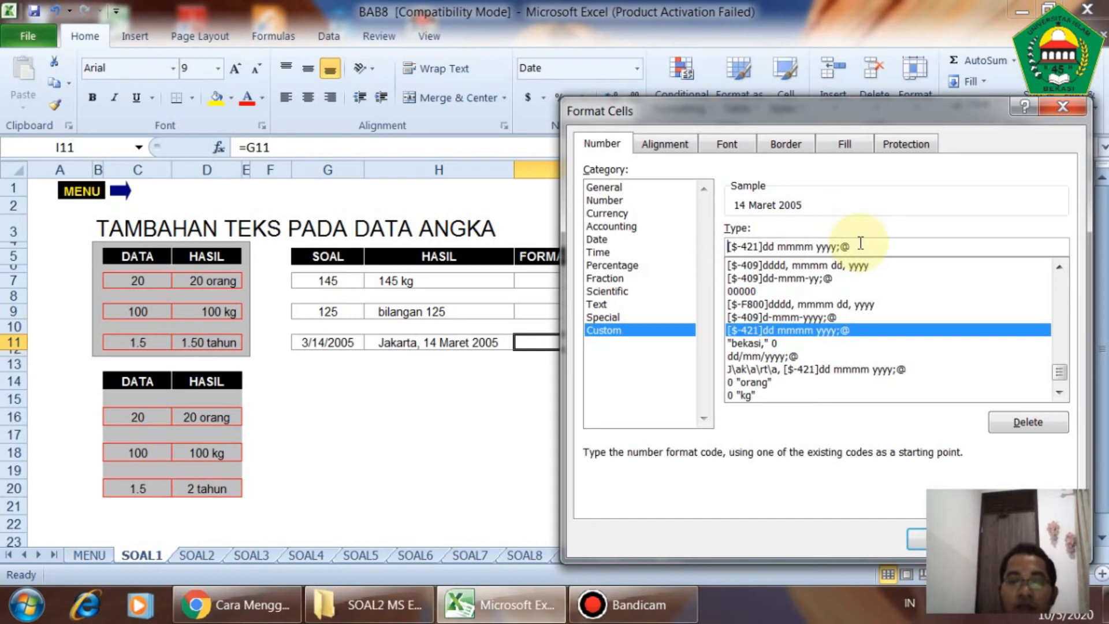
type("Jakarta")
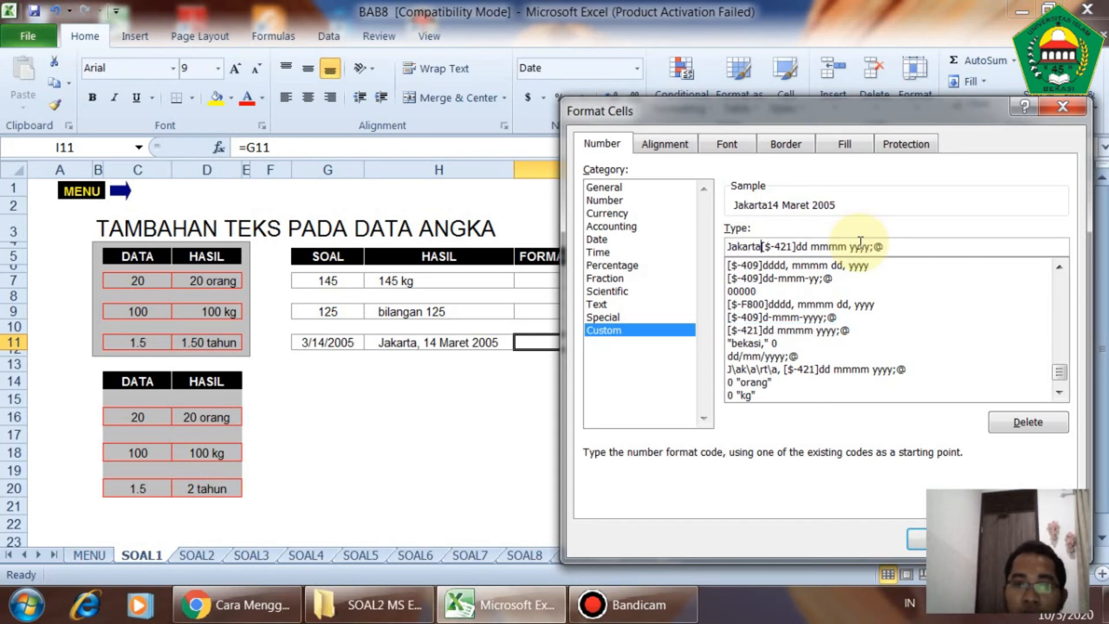
type(",")
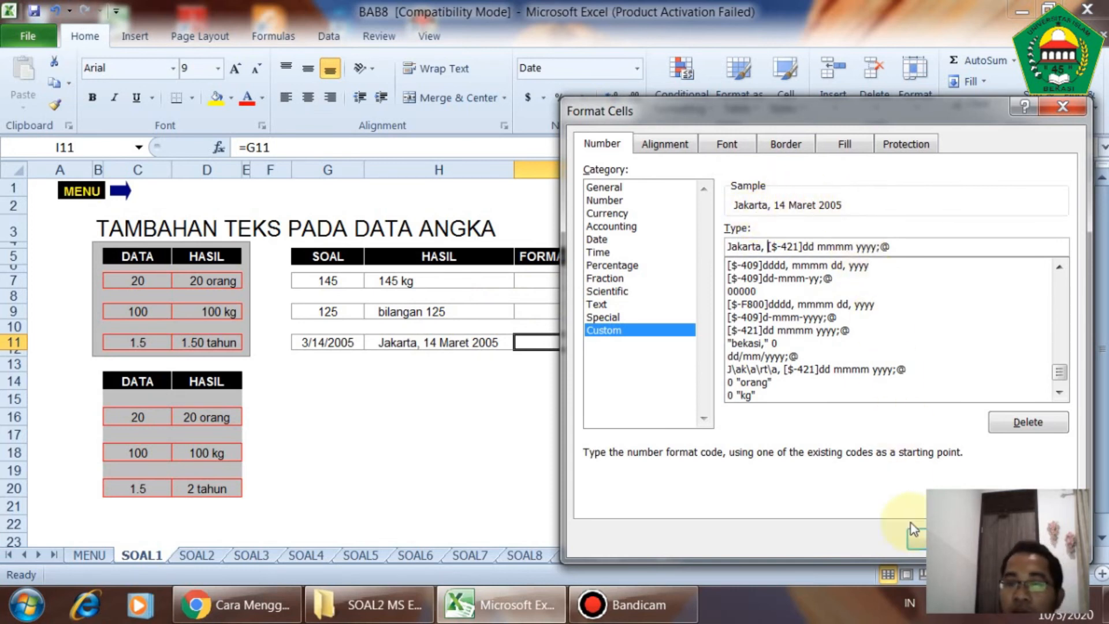
left_click(915, 543)
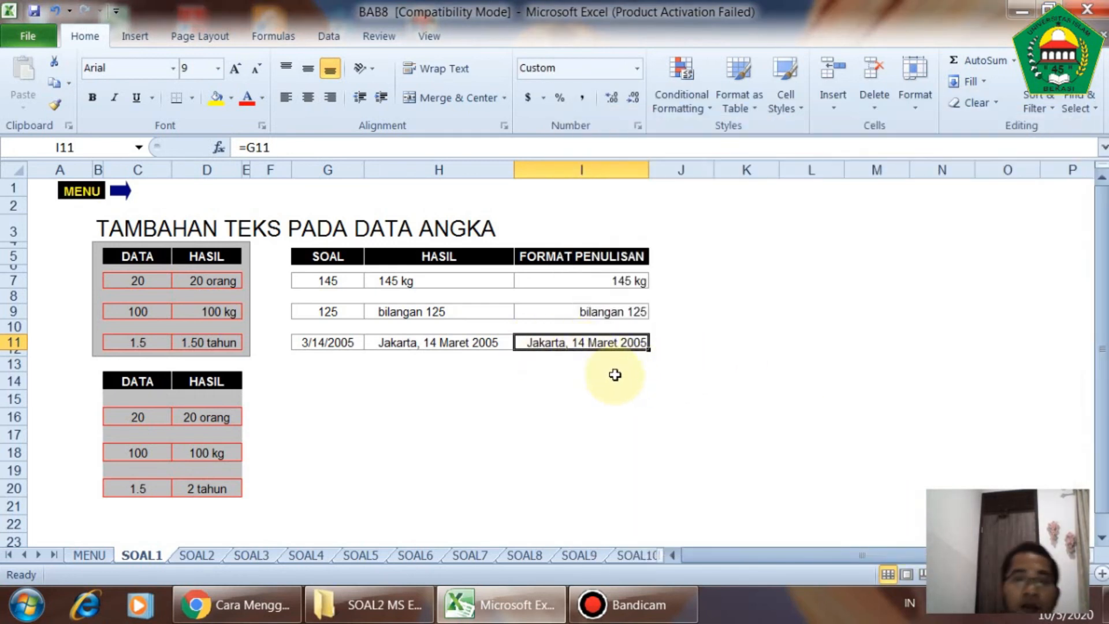
left_click(315, 363)
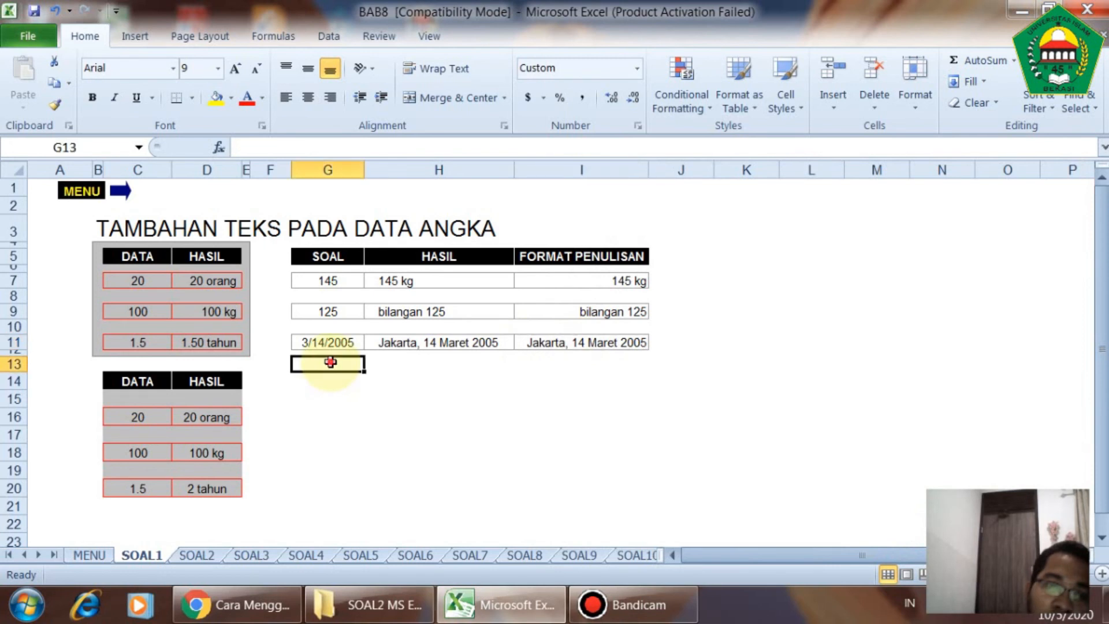